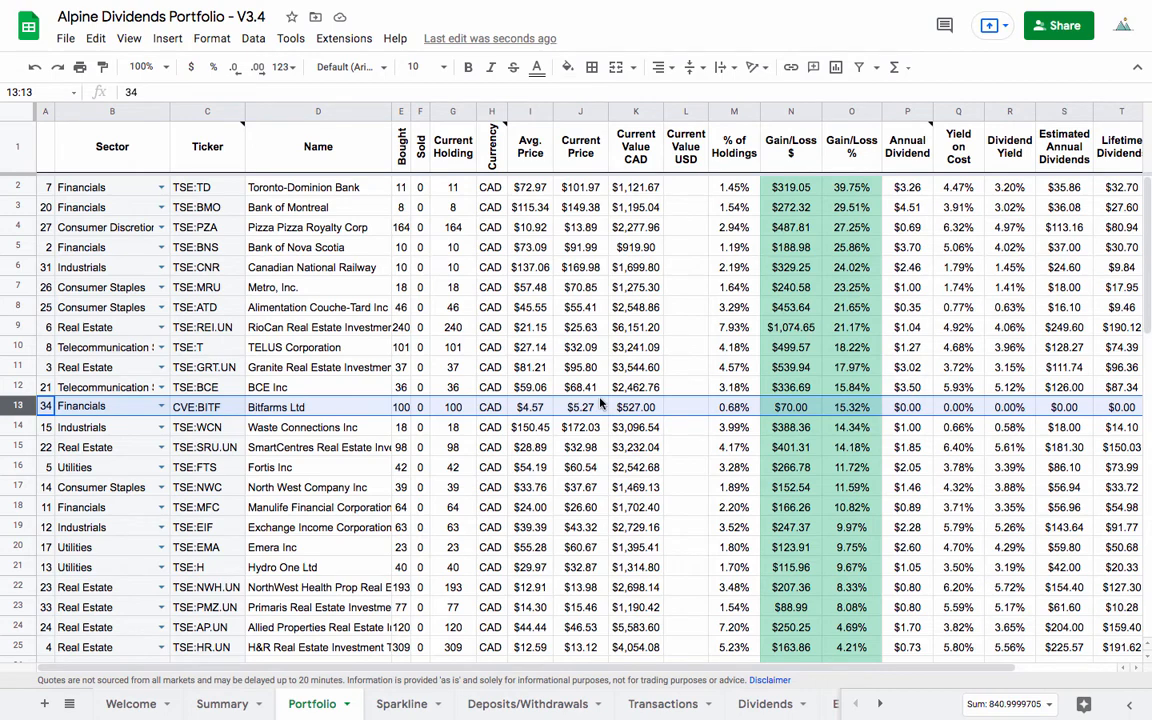
{"action": "scroll", "coordinate": [600, 400], "scroll_direction": "down", "scroll_amount": 2}
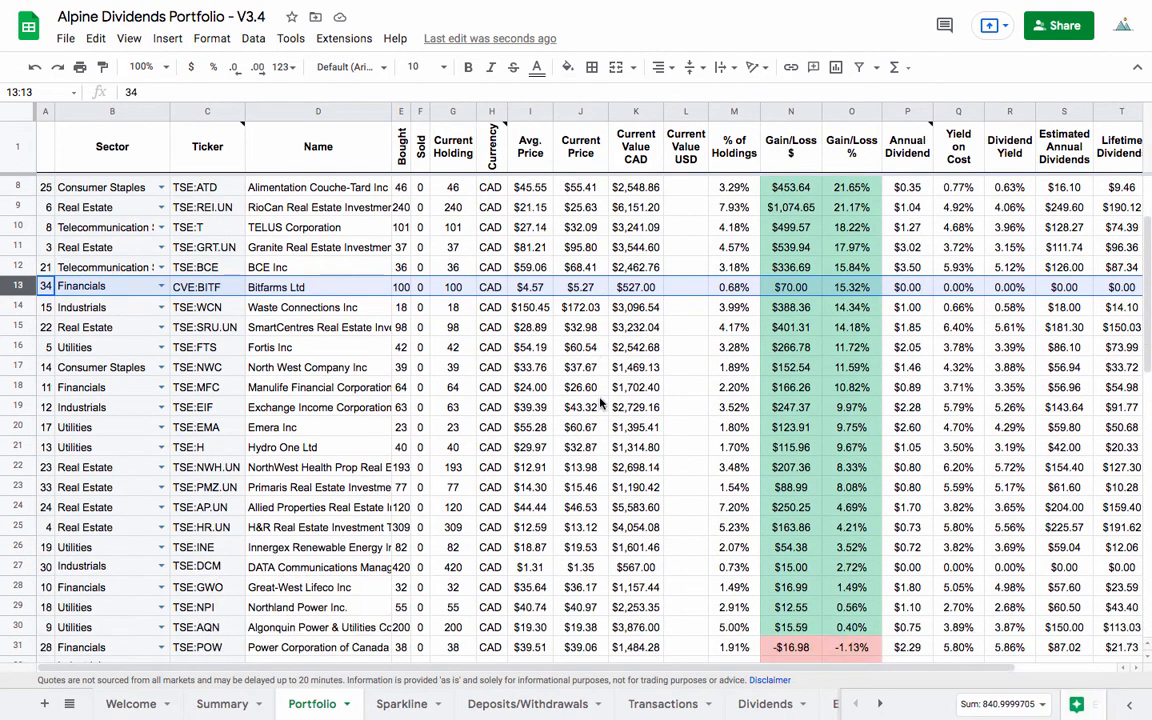
{"action": "scroll", "coordinate": [597, 404], "scroll_direction": "up", "scroll_amount": 2}
{"action": "scroll", "coordinate": [391, 414], "scroll_direction": "down", "scroll_amount": 4}
{"action": "scroll", "coordinate": [391, 425], "scroll_direction": "up", "scroll_amount": 4}
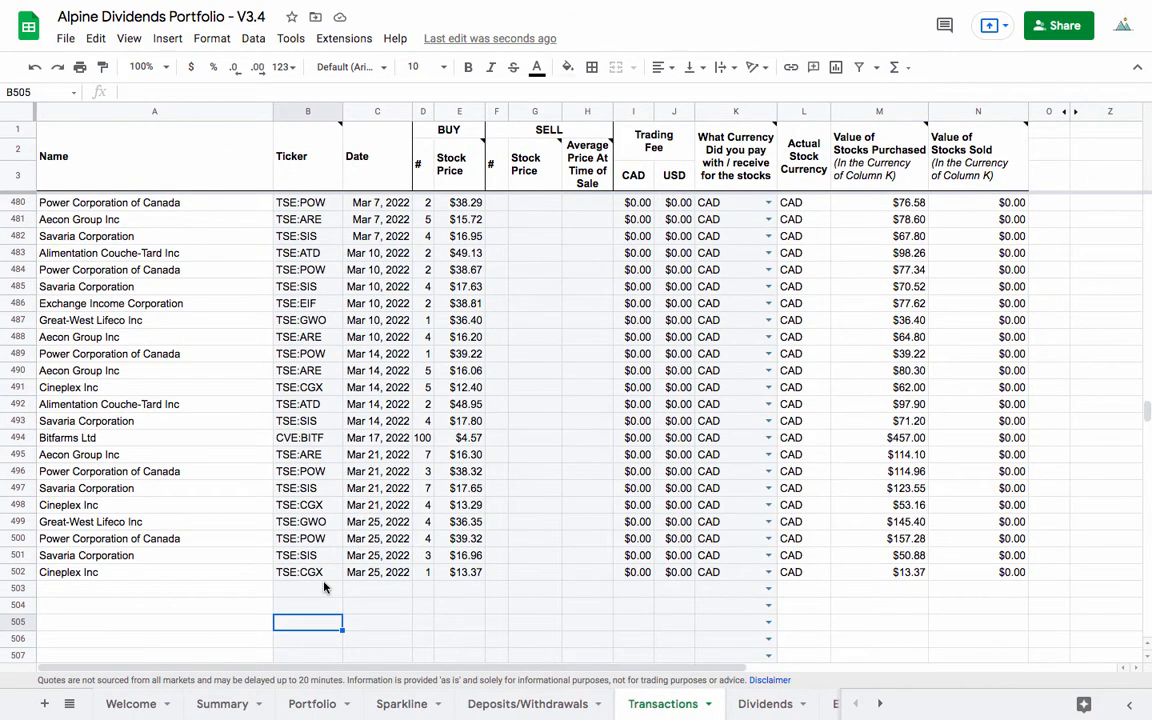
Start a new transaction in row 503 of the Transactions sheet with ticker CVE:BITF and date Mar 28, 2022.
{"action": "left_click", "coordinate": [322, 588]}
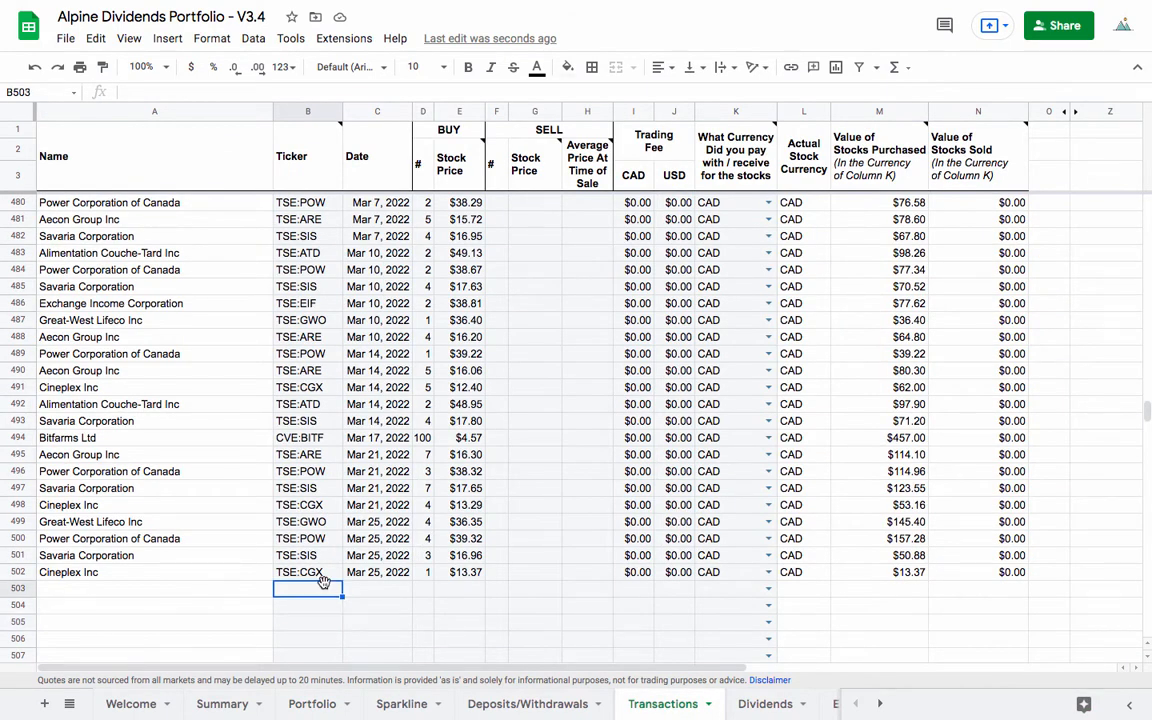
{"action": "type", "text": "CVE:BITF"}
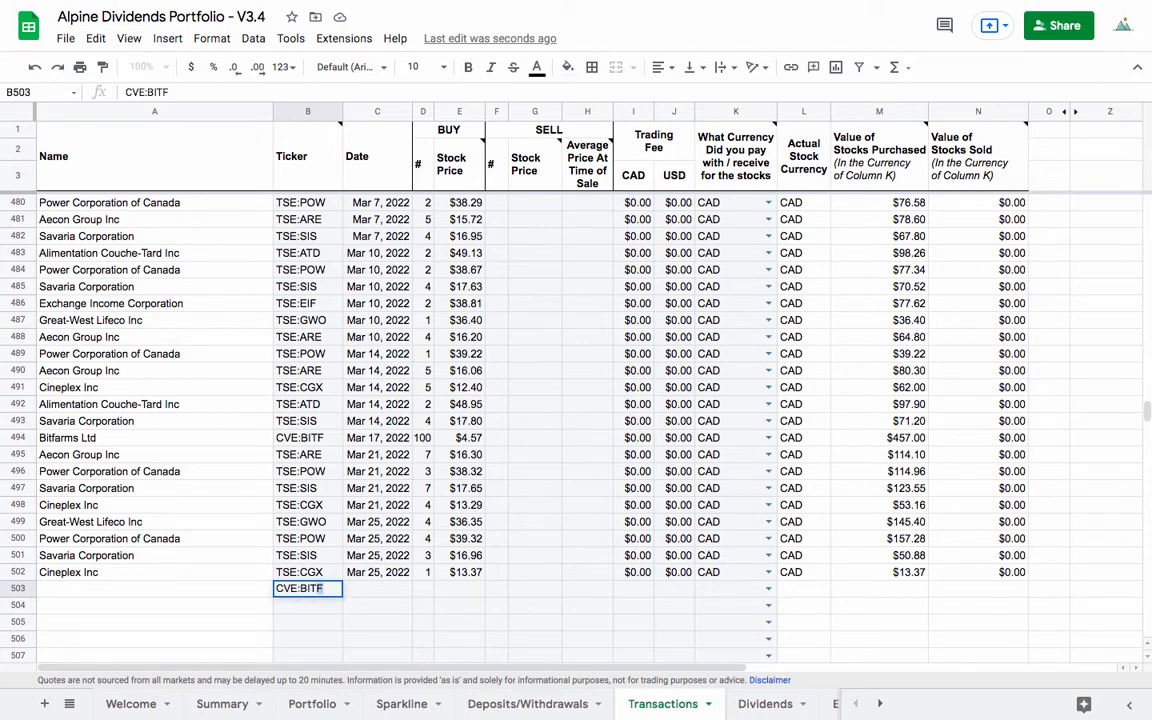
{"action": "key", "text": "Tab"}
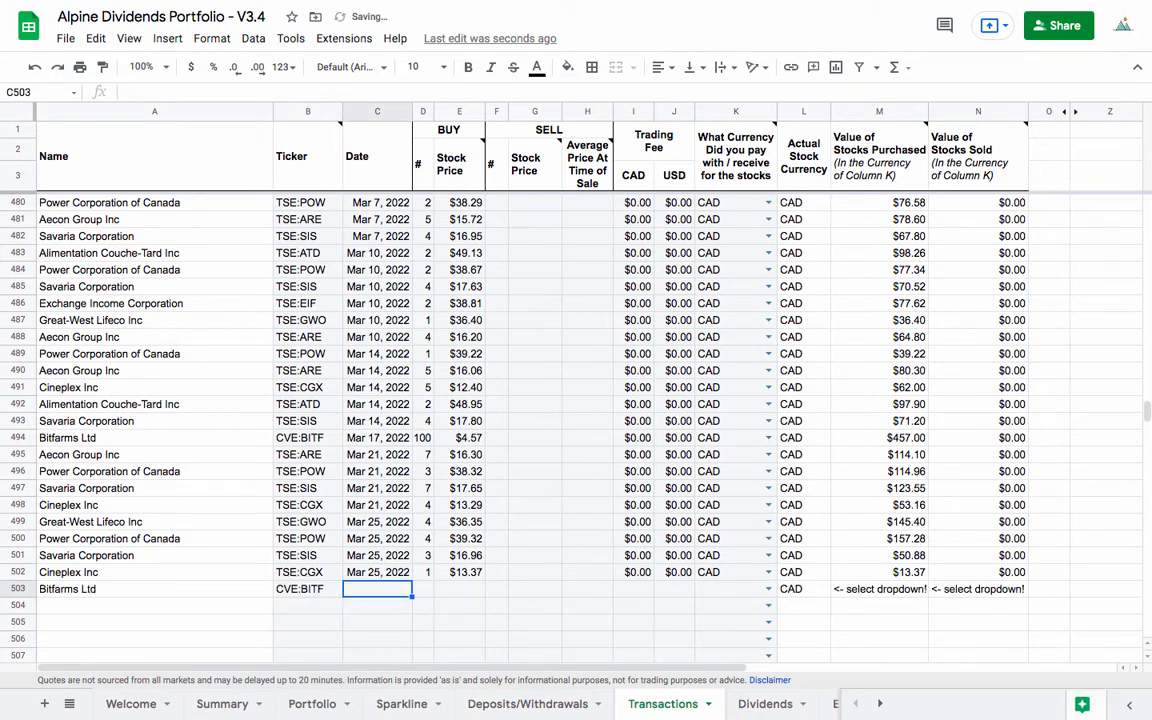
{"action": "type", "text": "Mar"}
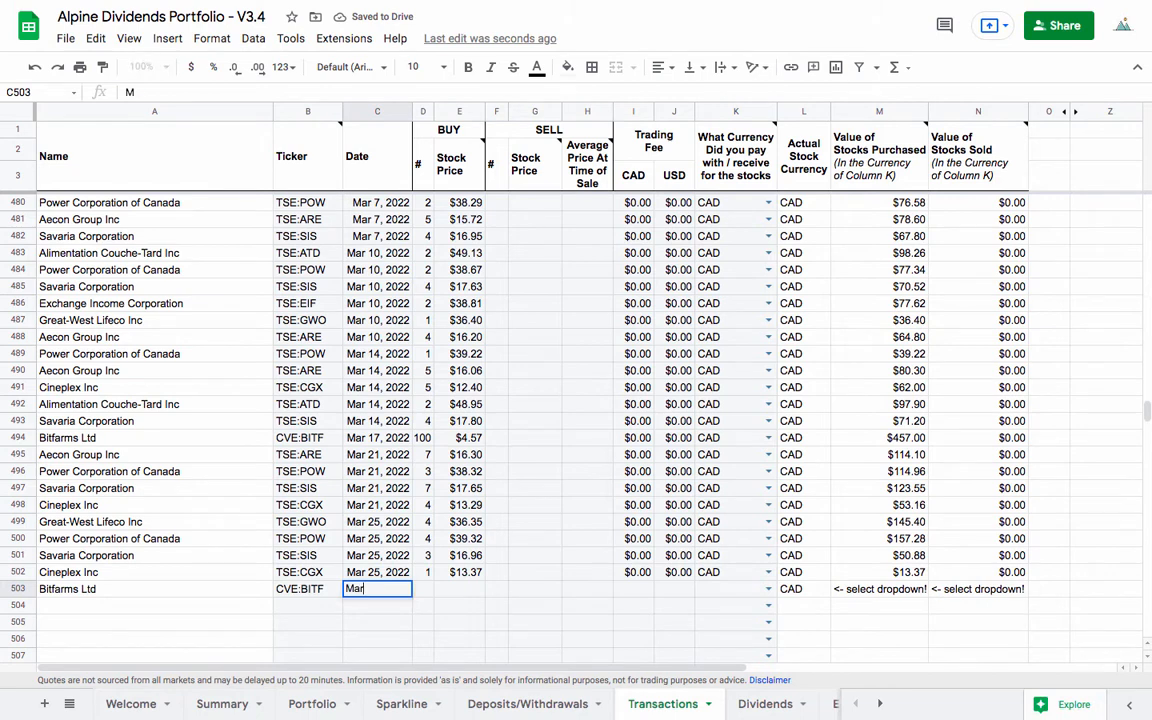
{"action": "type", "text": " 28, 2022"}
{"action": "key", "text": "Tab"}
Record the Bitfarms sale as 100 shares at a selling stock price of 5.31.
{"action": "key", "text": "Tab"}
{"action": "key", "text": "Tab"}
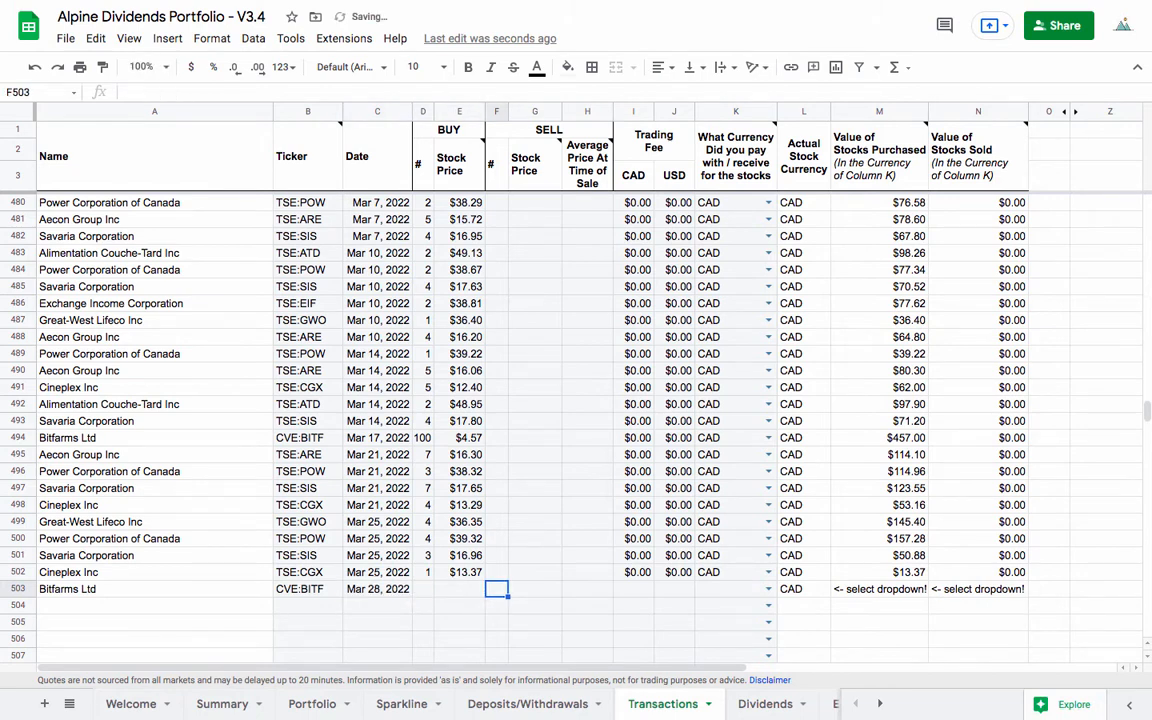
{"action": "type", "text": "100"}
{"action": "key", "text": "Tab"}
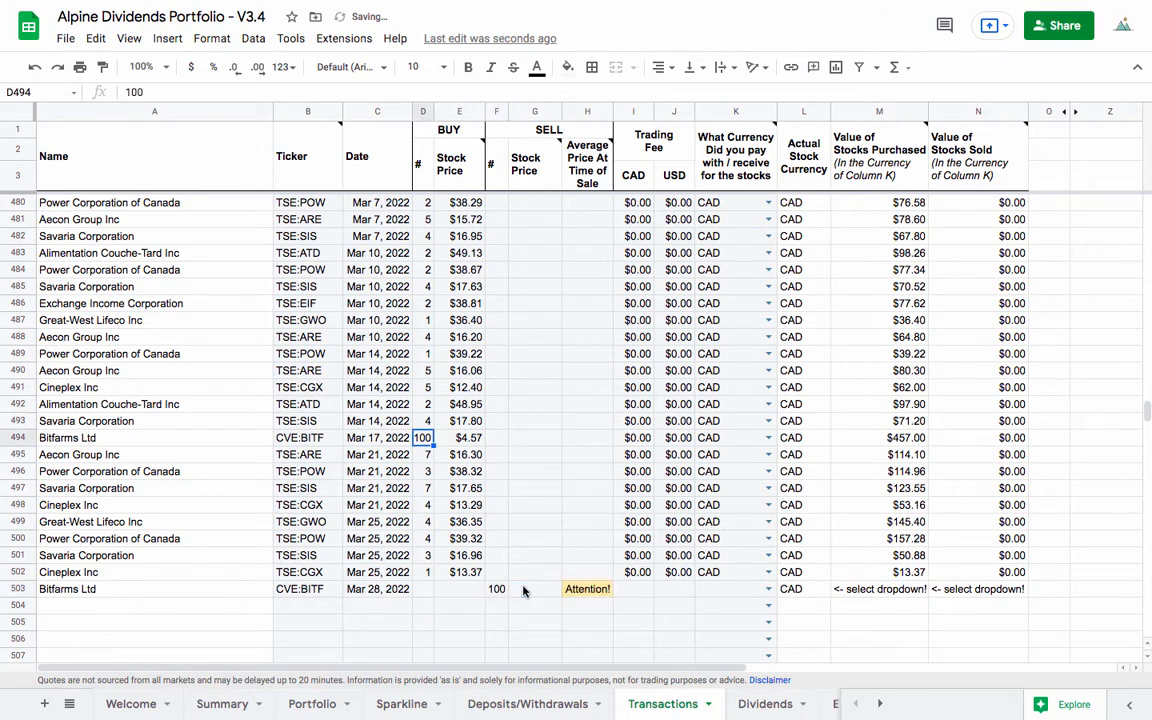
{"action": "left_click", "coordinate": [524, 591]}
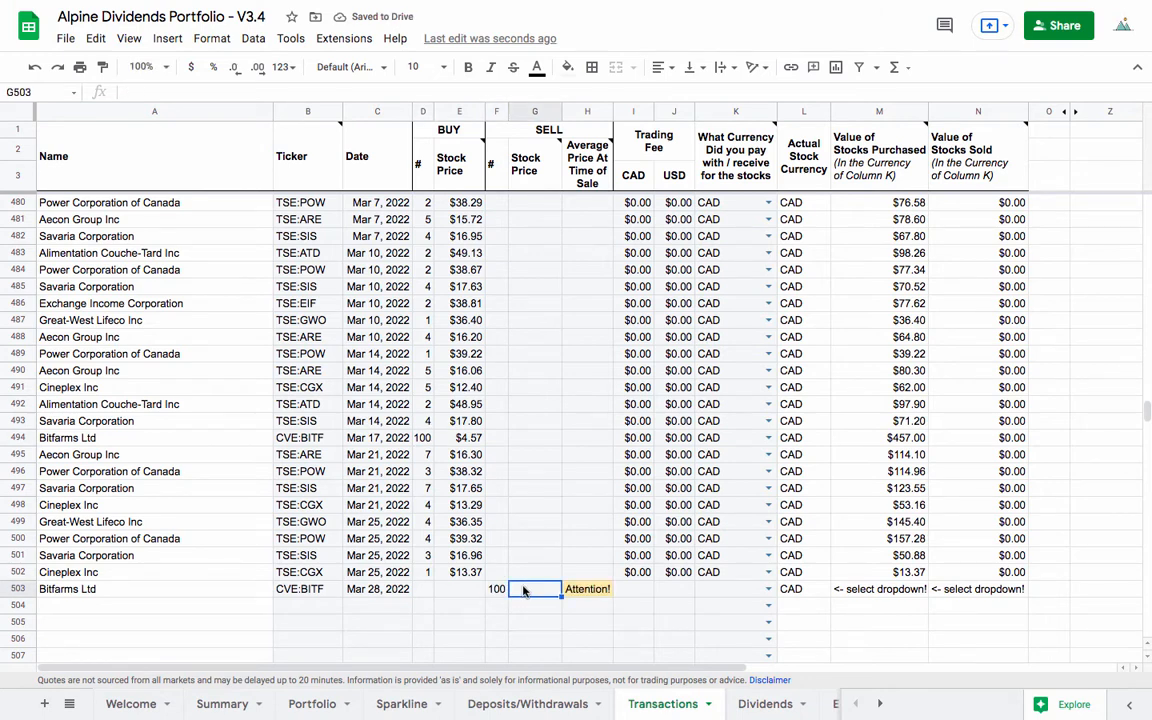
{"action": "type", "text": "5.31"}
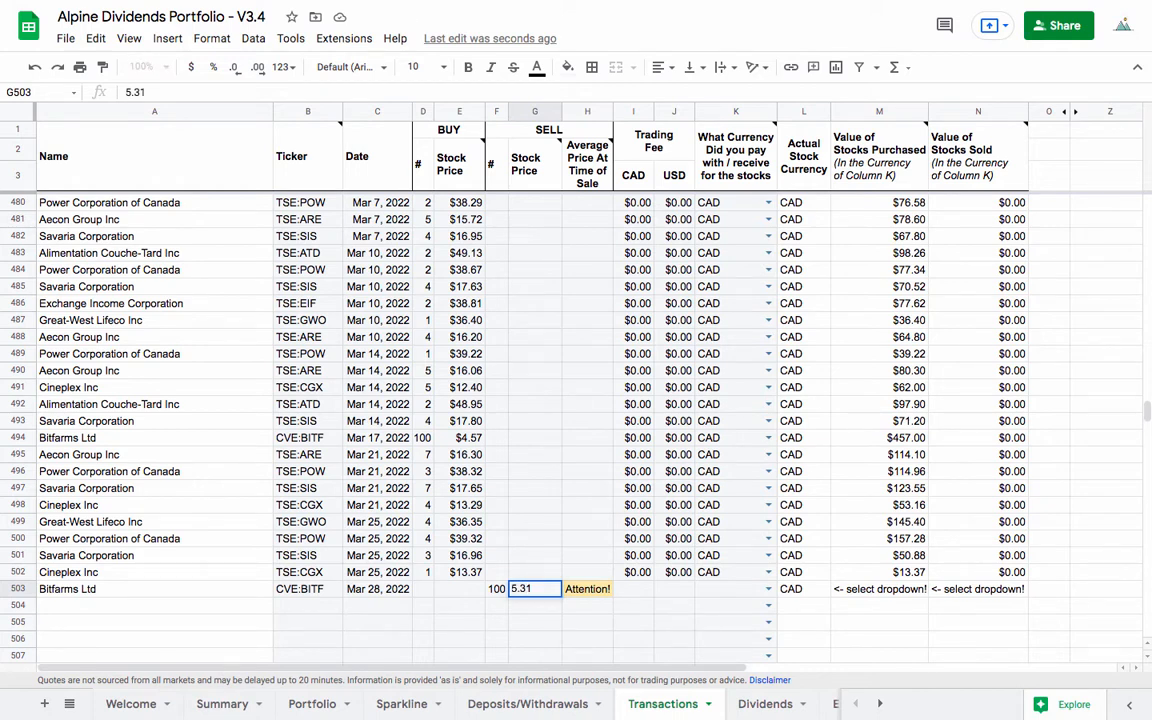
{"action": "key", "text": "Return"}
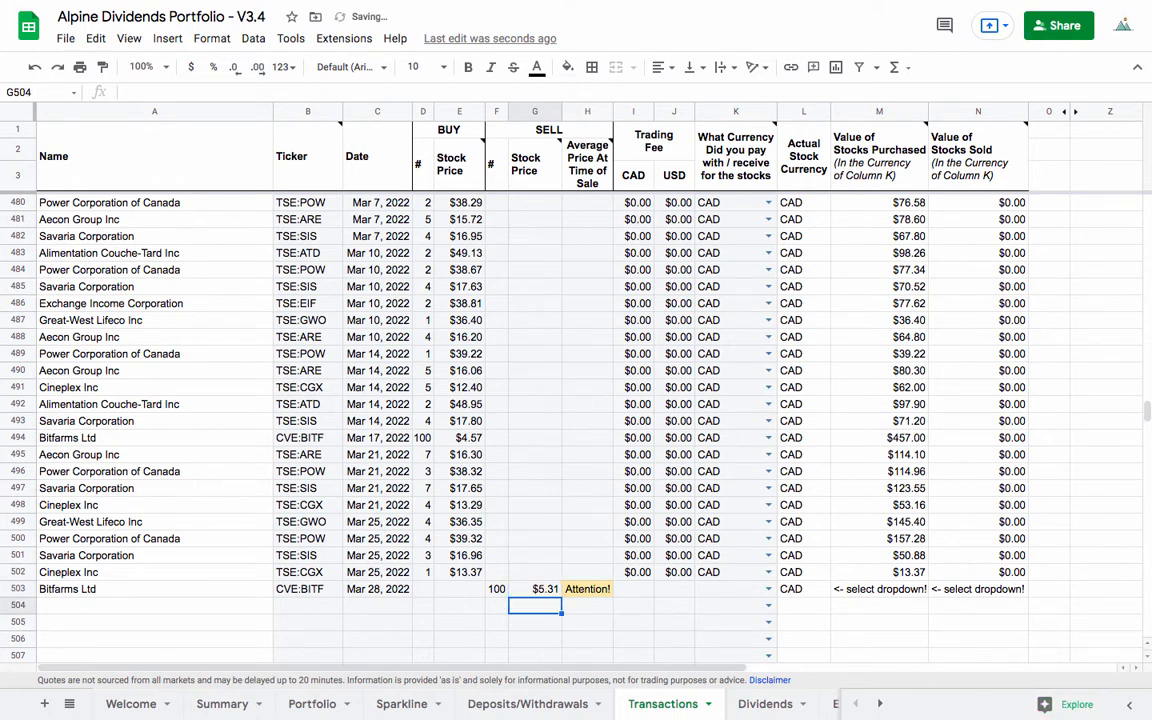
Copy Bitfarms' average price from the Portfolio sheet and paste it as values only into the sale's Average Price At Time of Sale cell.
{"action": "left_click", "coordinate": [599, 593]}
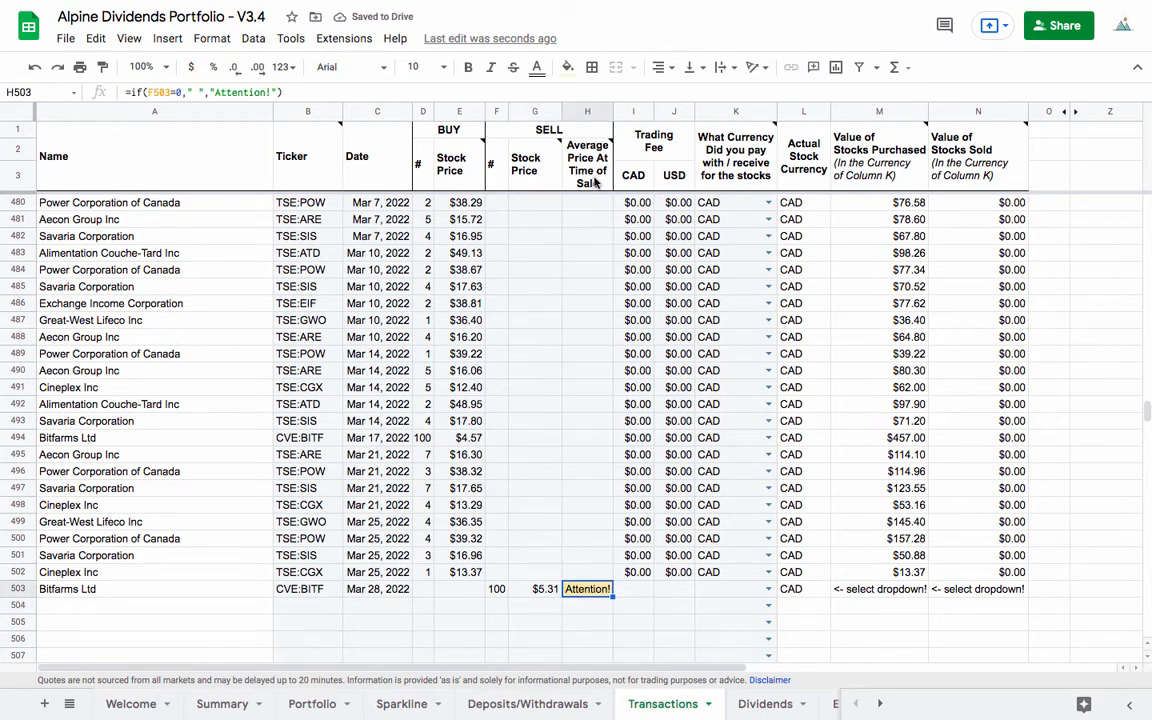
{"action": "mouse_move", "coordinate": [585, 160]}
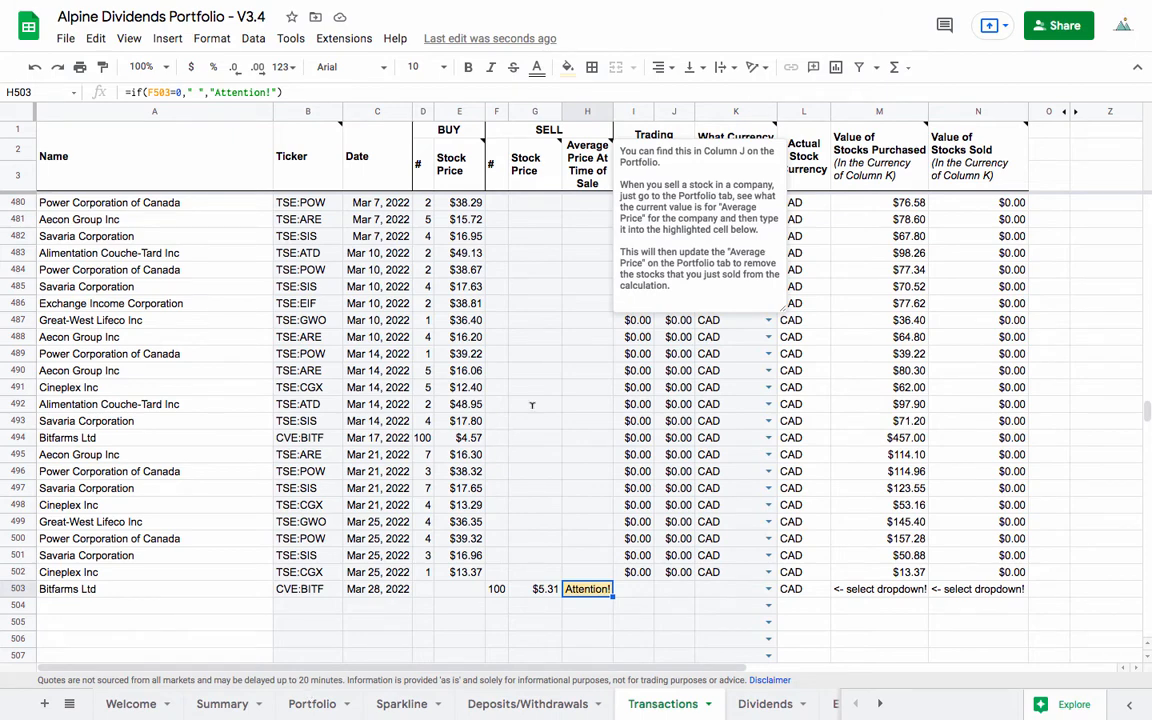
{"action": "left_click", "coordinate": [312, 703]}
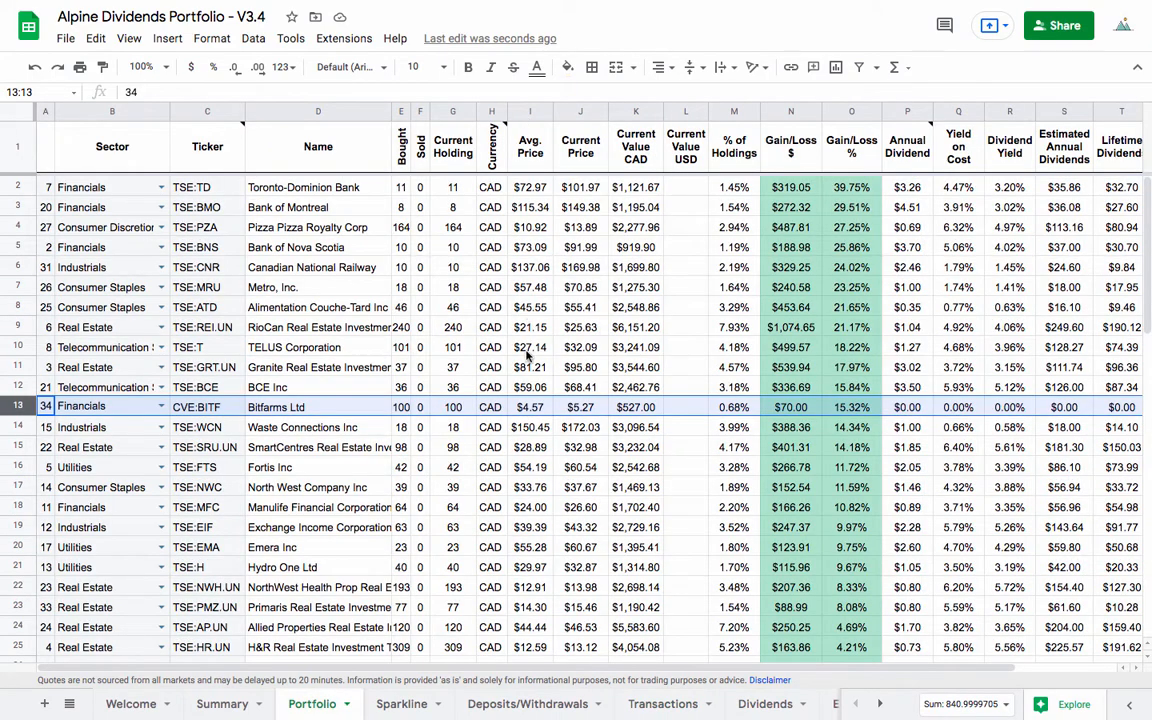
{"action": "left_click", "coordinate": [529, 407]}
{"action": "key", "text": "ctrl+space"}
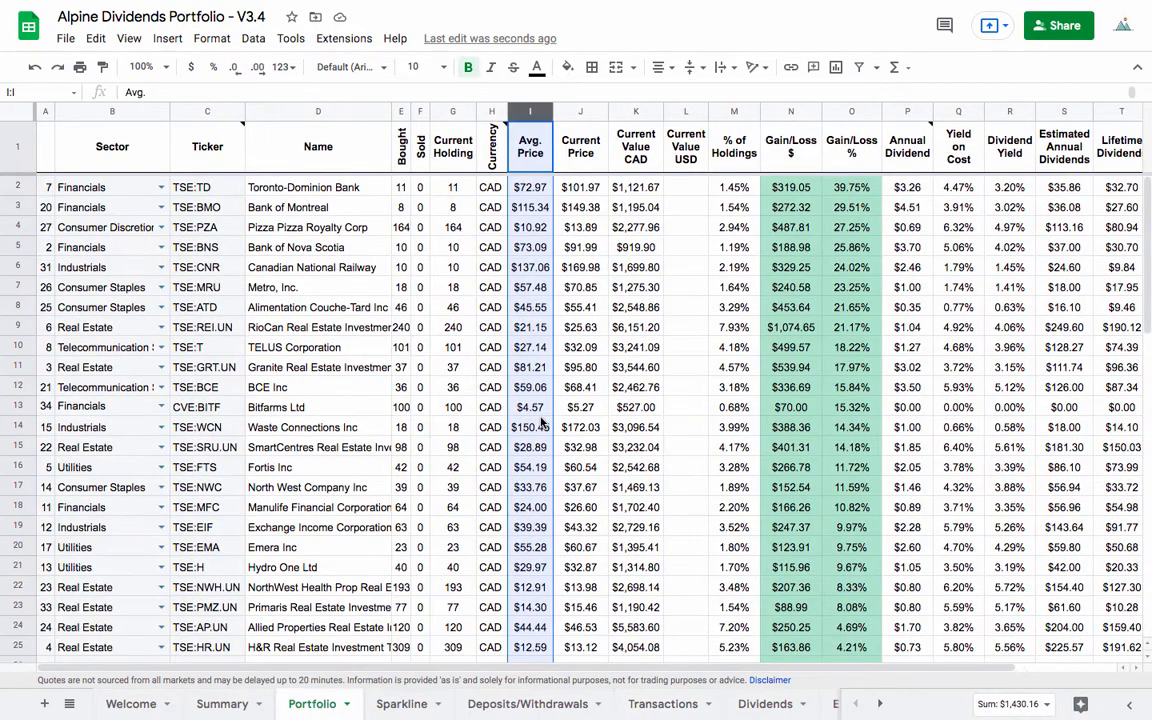
{"action": "left_click", "coordinate": [540, 414]}
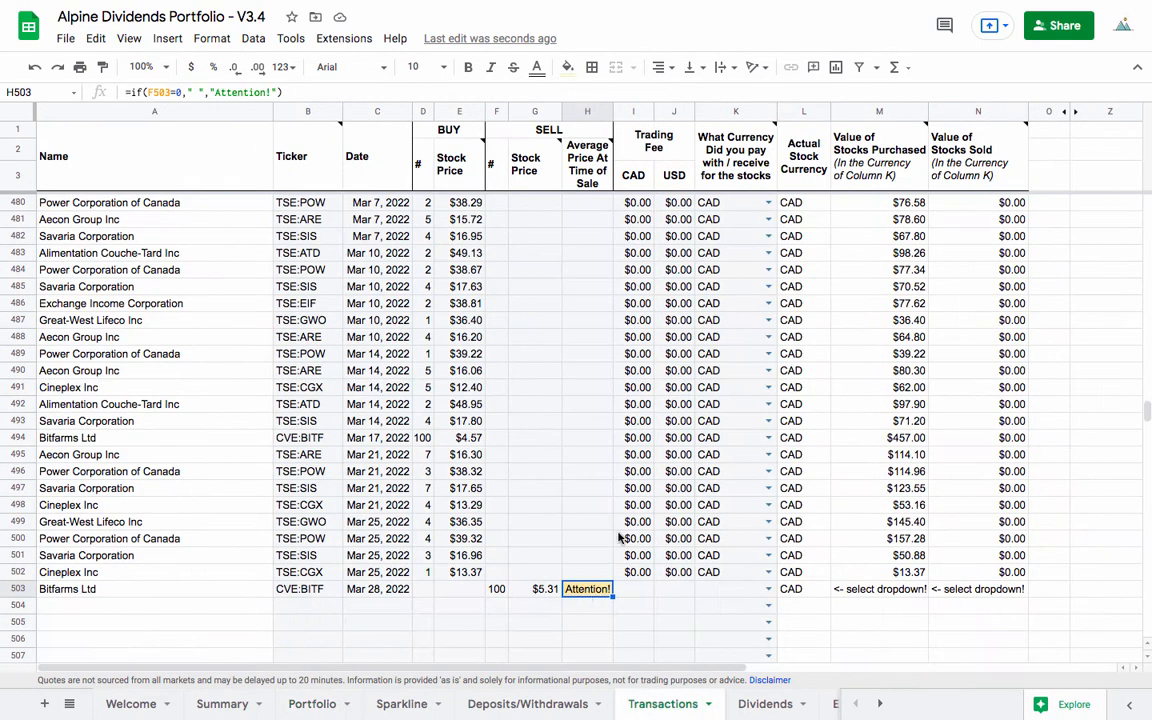
{"action": "right_click", "coordinate": [586, 590]}
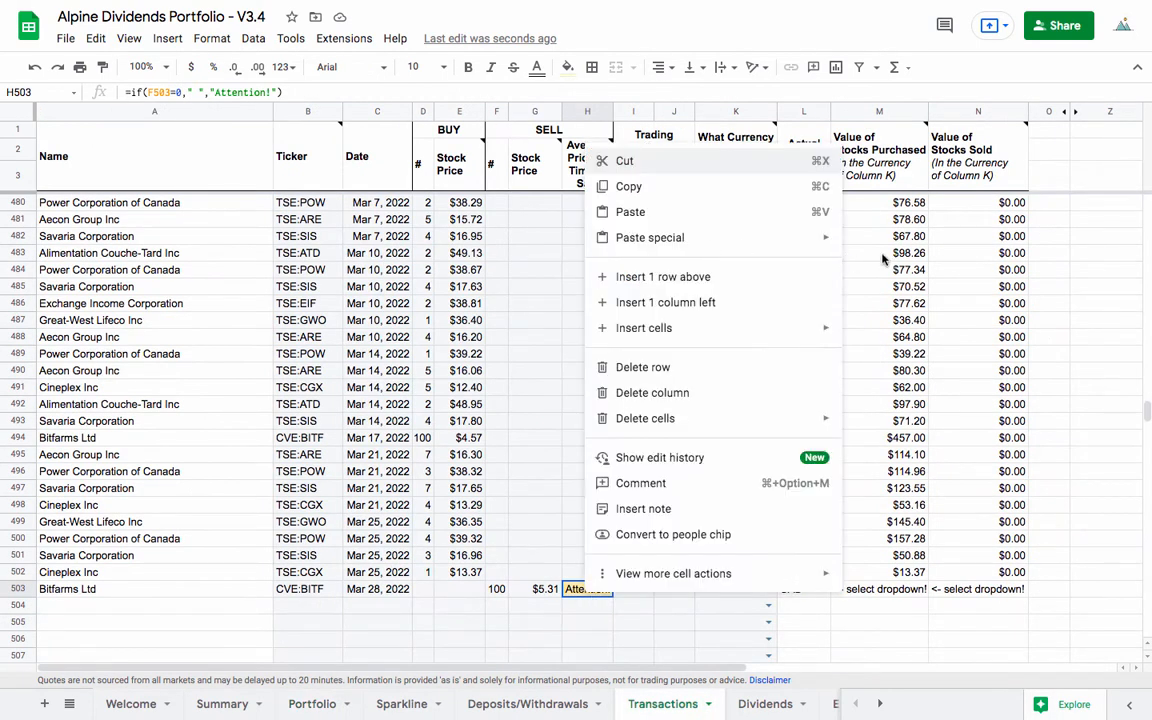
{"action": "mouse_move", "coordinate": [667, 243]}
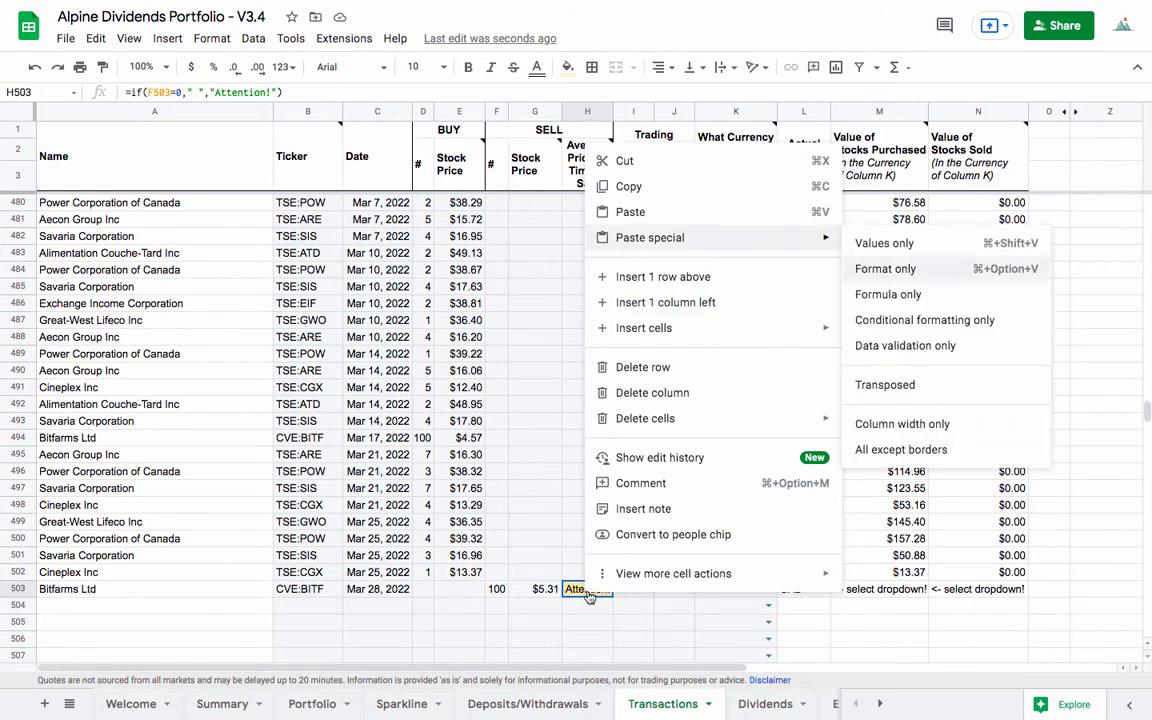
{"action": "left_click", "coordinate": [884, 243]}
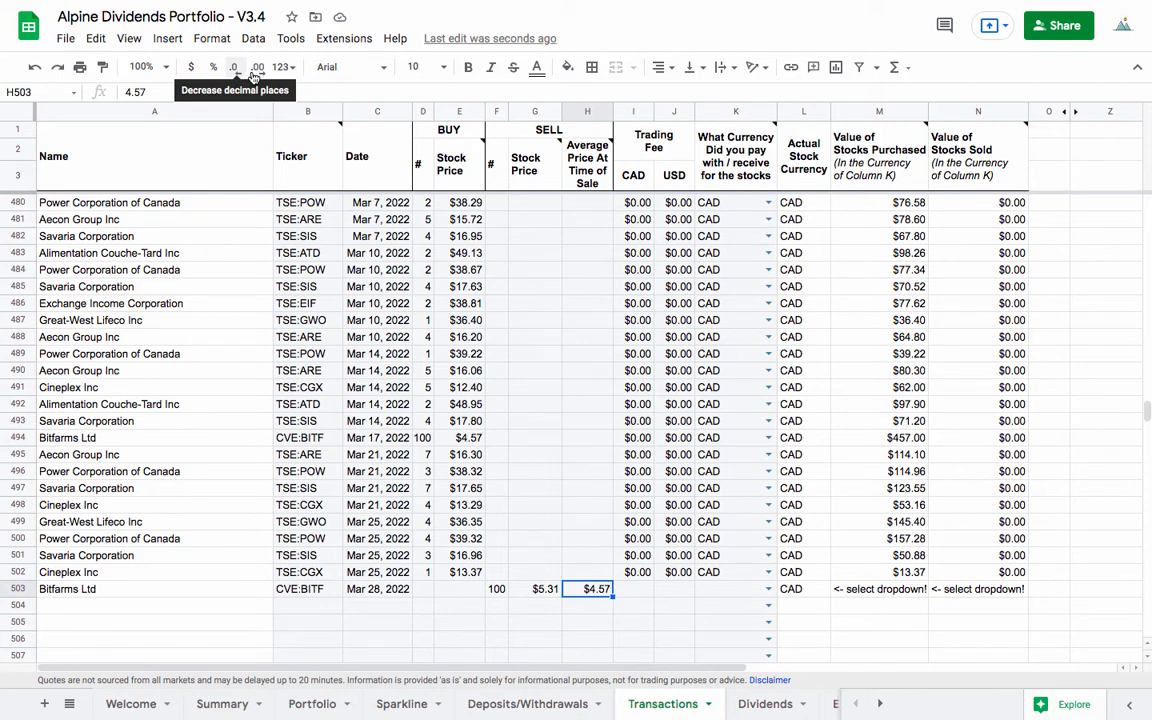
Show the sale's average price with five decimal places and bring it back to two decimals.
{"action": "left_click", "coordinate": [254, 74]}
{"action": "left_click", "coordinate": [254, 74]}
{"action": "left_click", "coordinate": [254, 74]}
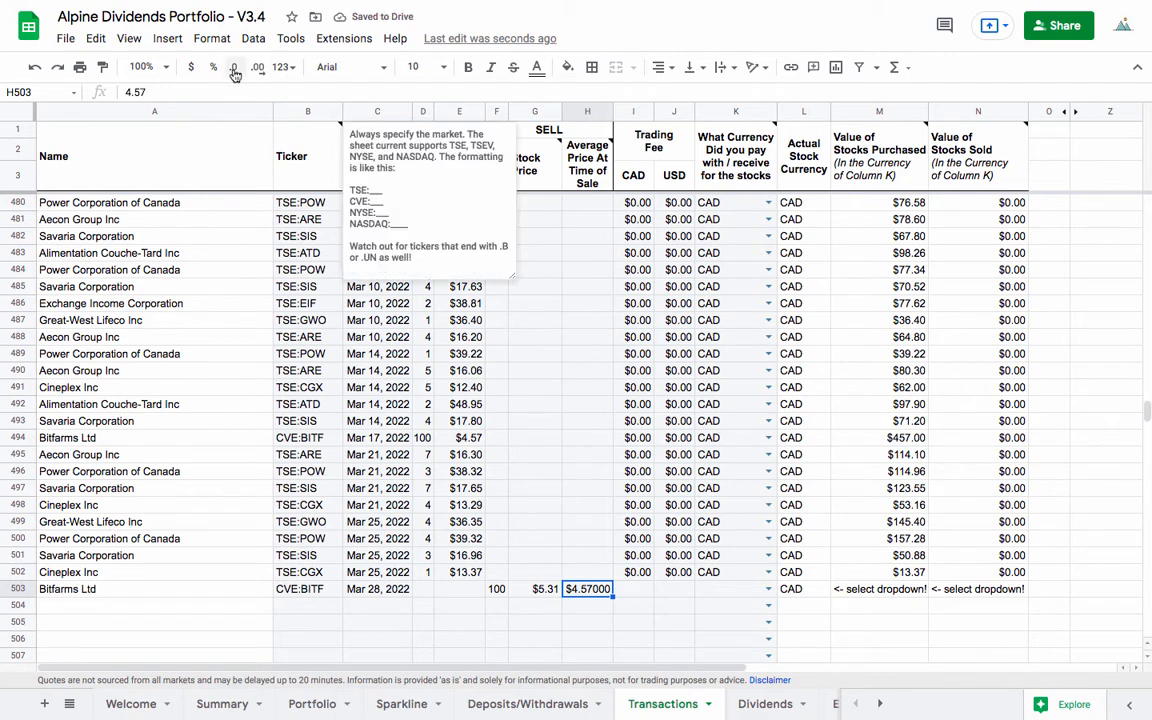
{"action": "left_click", "coordinate": [234, 74]}
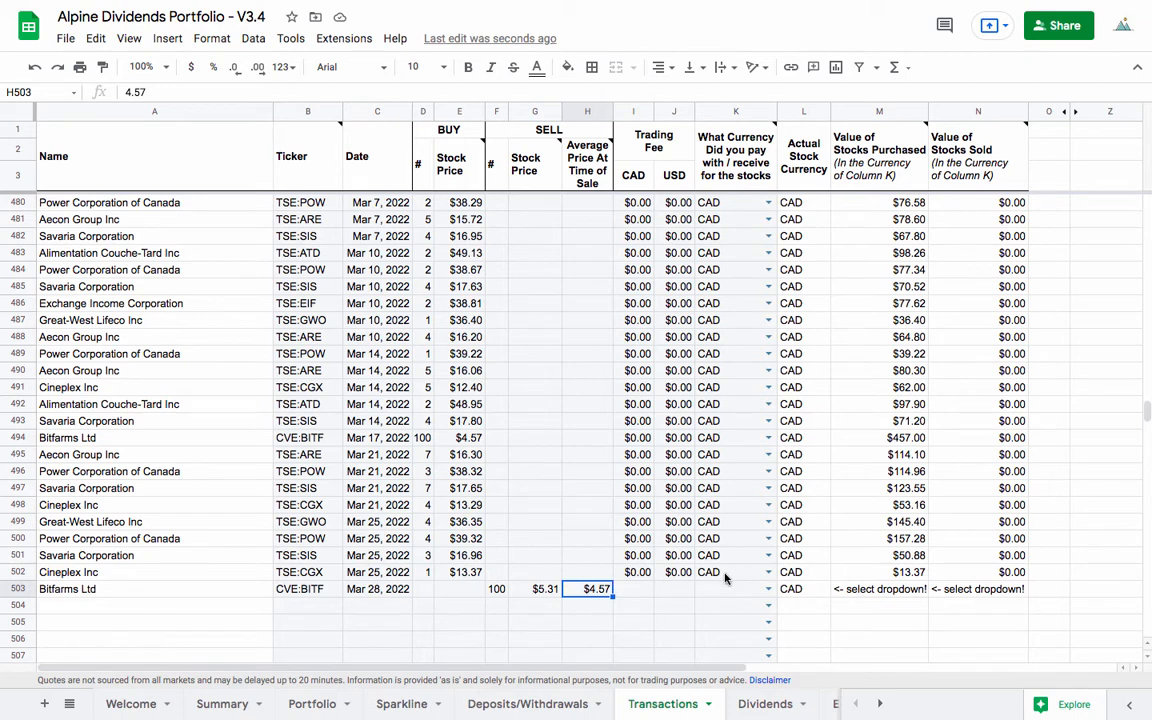
Fill the trading fees and the CAD payment currency from row 502 down into the Bitfarms sale row.
{"action": "left_click_drag", "start_coordinate": [640, 572], "coordinate": [772, 596]}
{"action": "left_click", "coordinate": [748, 606]}
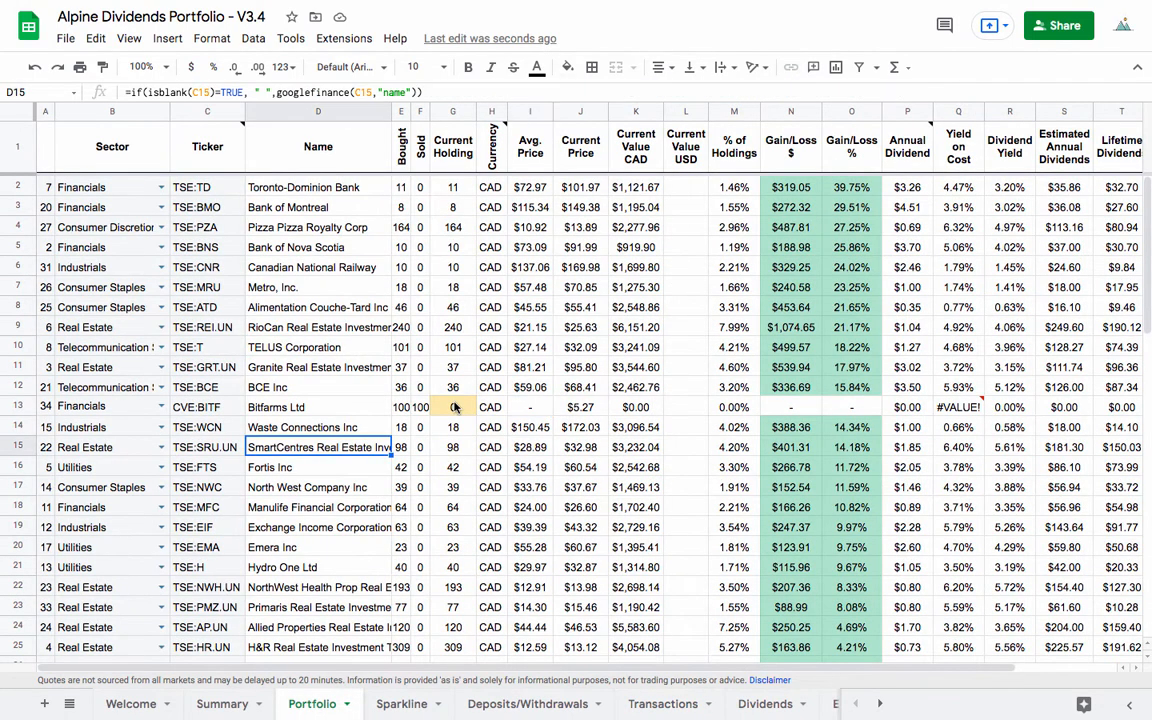
Check the Bitfarms row and its current holding on the Portfolio sheet, including the row's available actions.
{"action": "left_click", "coordinate": [128, 407]}
{"action": "left_click", "coordinate": [456, 407]}
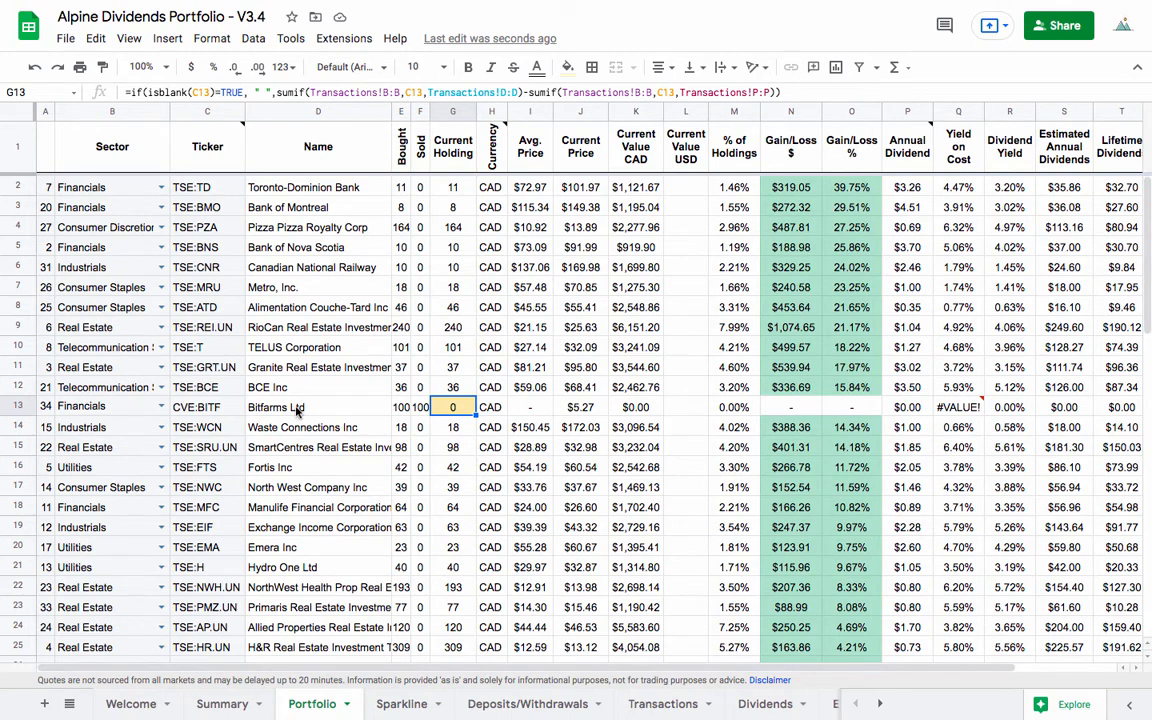
{"action": "left_click", "coordinate": [19, 407]}
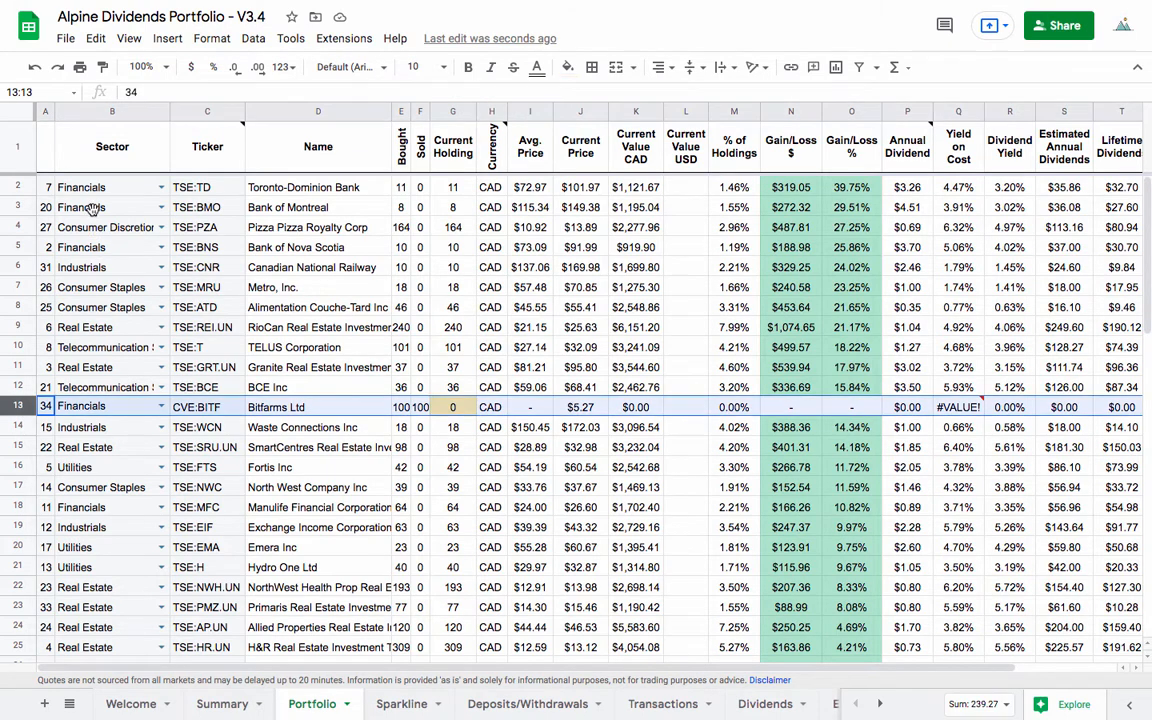
{"action": "right_click", "coordinate": [19, 407]}
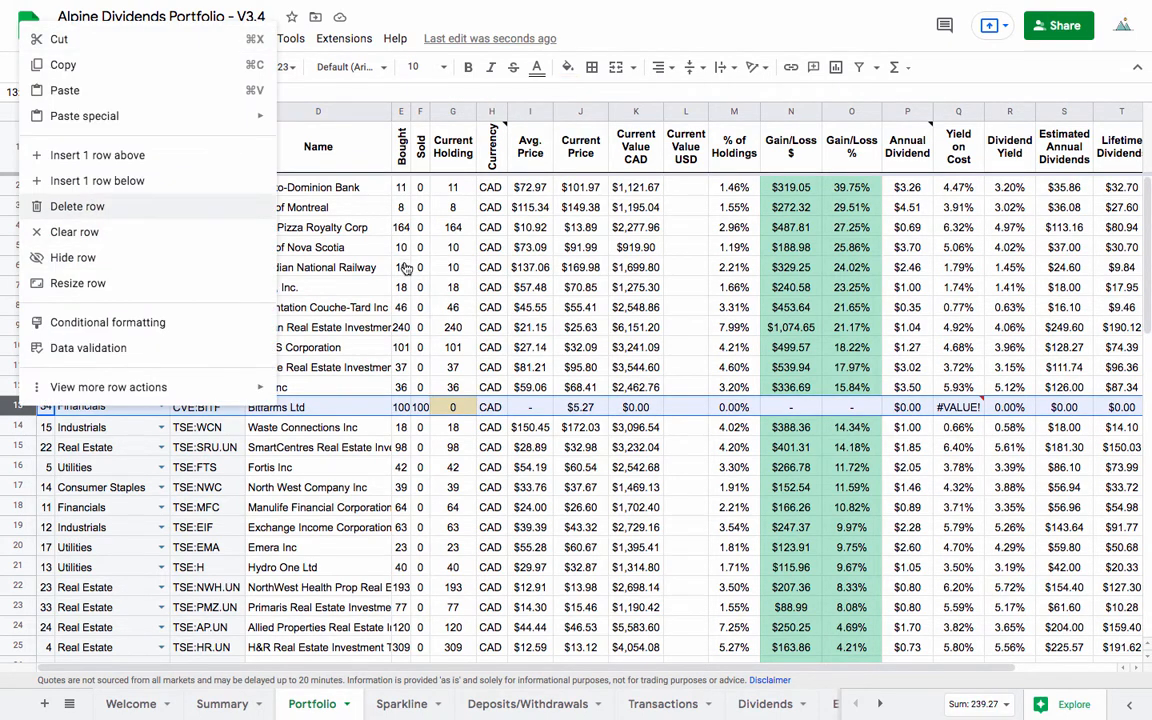
{"action": "left_click", "coordinate": [624, 288]}
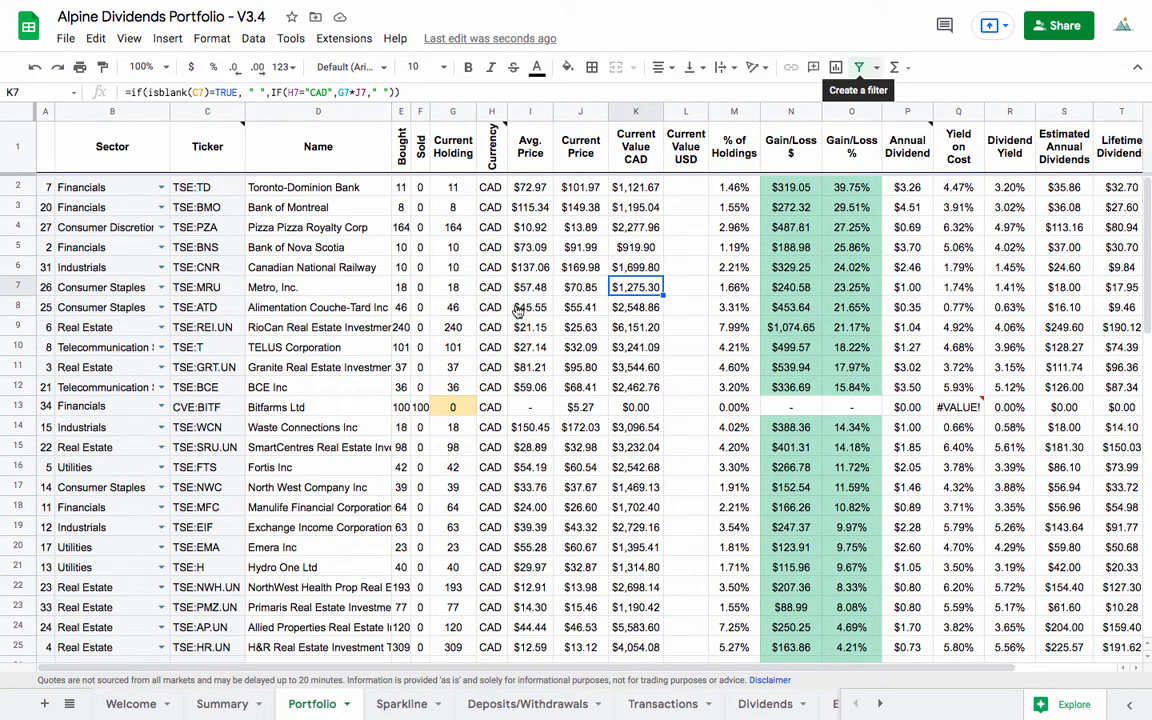
Create a filter on the portfolio table and sort it by % of Holdings in descending order.
{"action": "scroll", "coordinate": [868, 584], "scroll_direction": "down", "scroll_amount": 3}
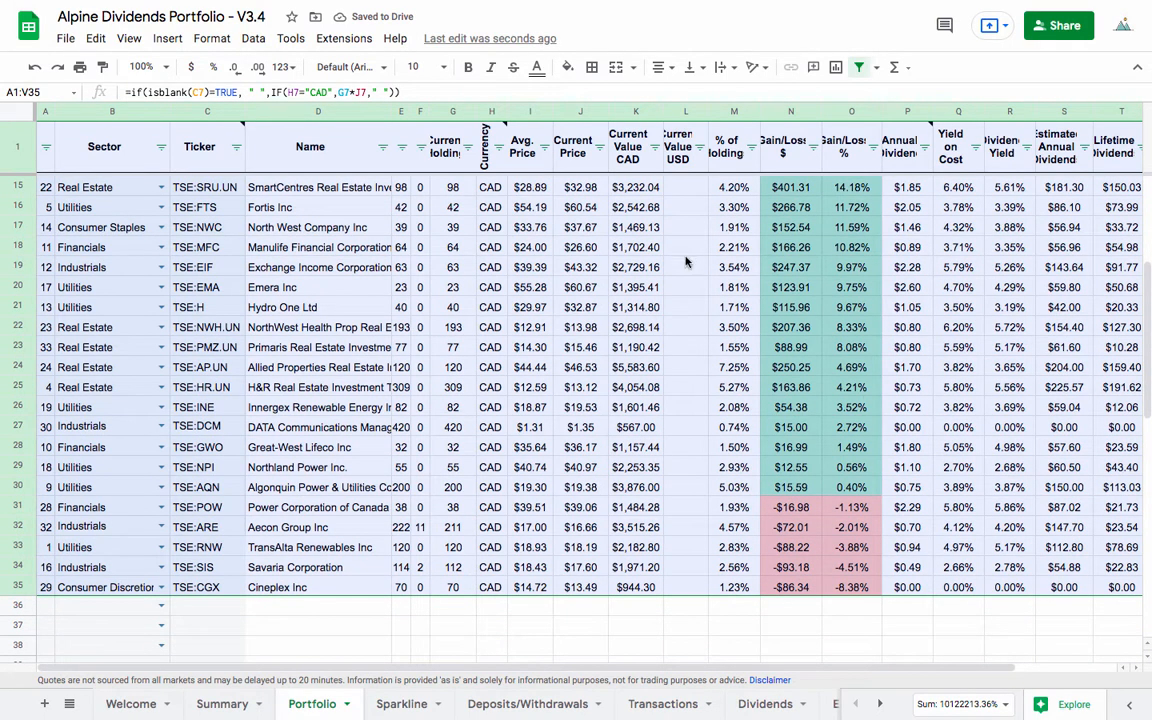
{"action": "scroll", "coordinate": [752, 160], "scroll_direction": "up", "scroll_amount": 3}
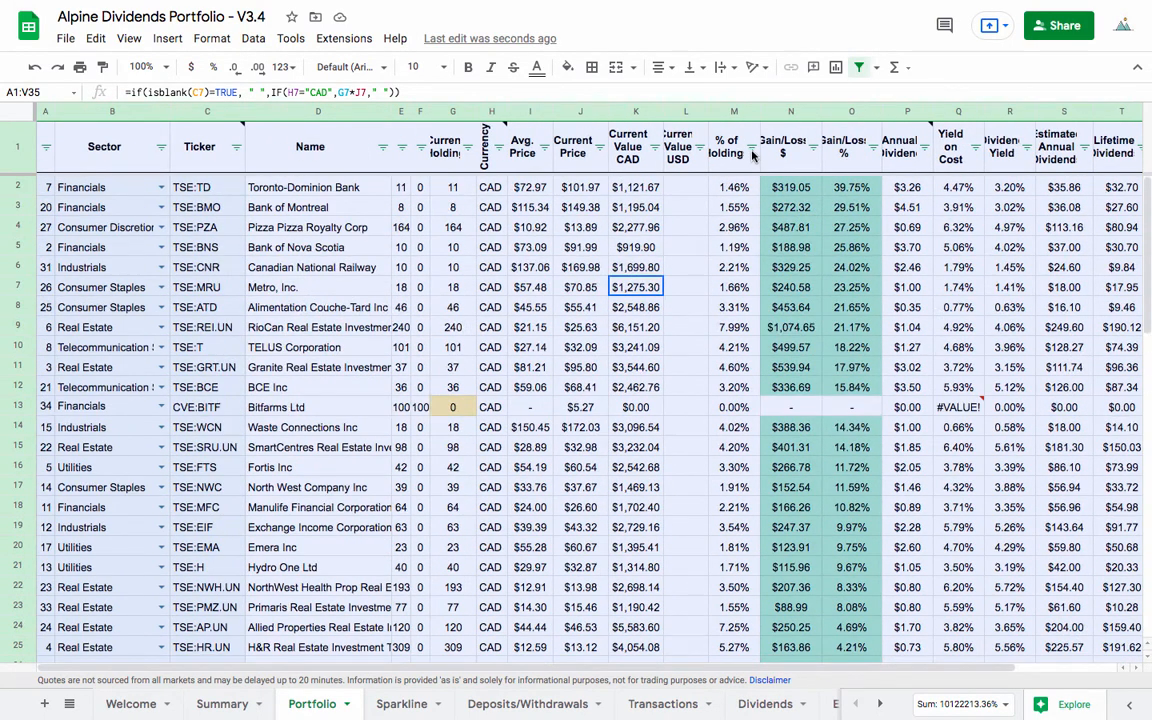
{"action": "key", "text": "Up"}
{"action": "key", "text": "Right"}
{"action": "left_click", "coordinate": [751, 147]}
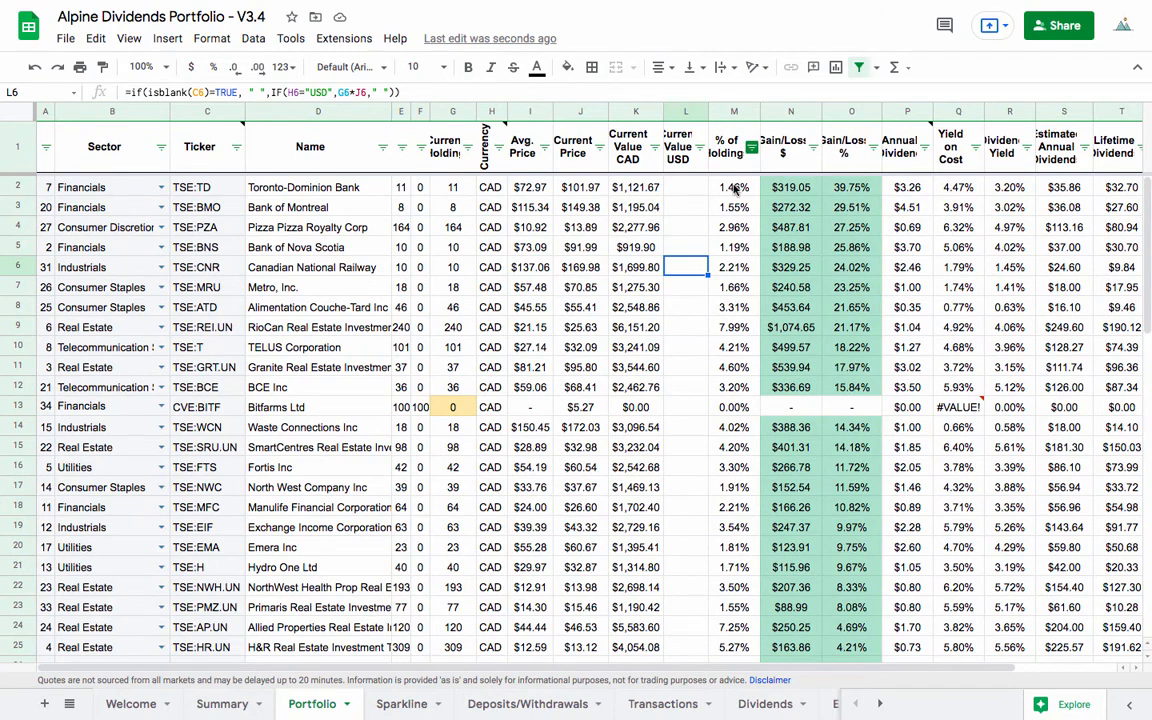
{"action": "left_click", "coordinate": [731, 190]}
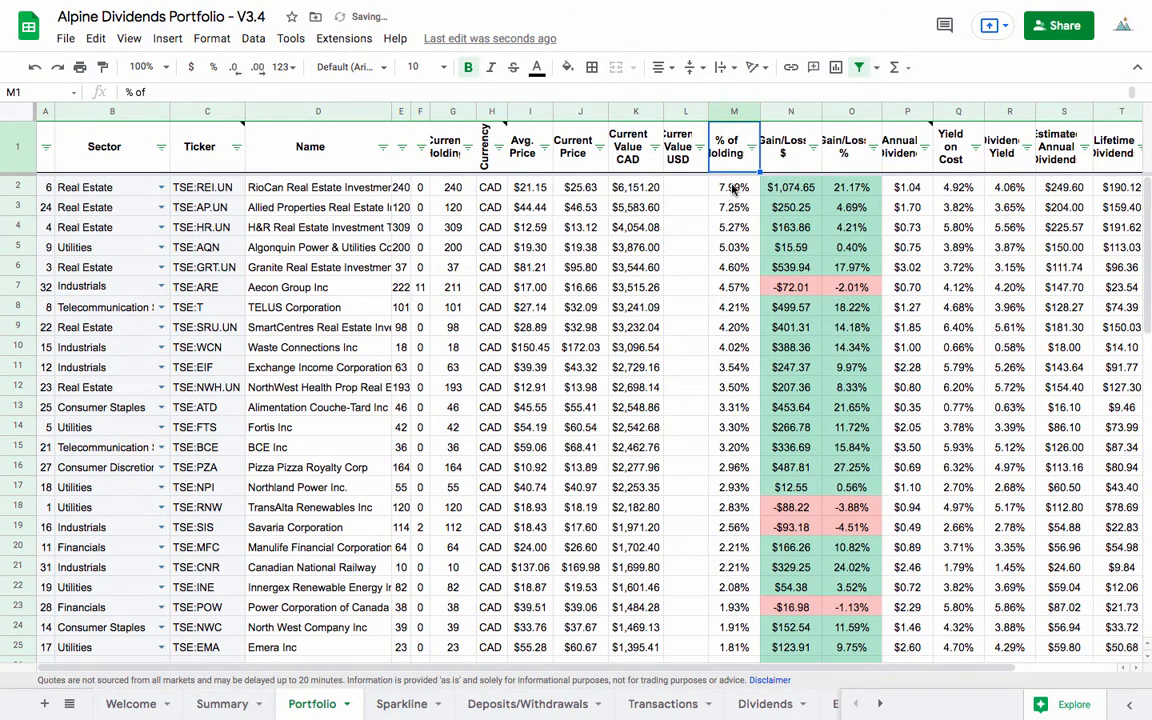
Clear the number, sector and ticker cells (A35:C35) of the sold Bitfarms holding at the end of the portfolio table.
{"action": "scroll", "coordinate": [724, 482], "scroll_direction": "down", "scroll_amount": 2}
{"action": "scroll", "coordinate": [724, 482], "scroll_direction": "down", "scroll_amount": 4}
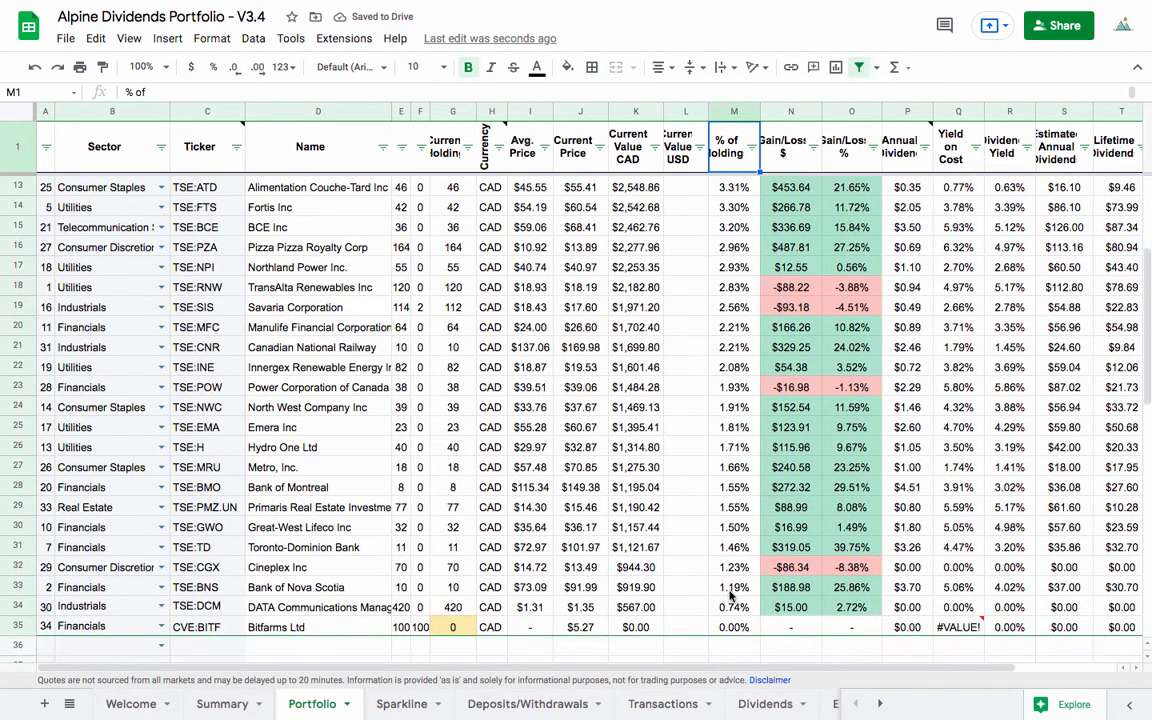
{"action": "scroll", "coordinate": [730, 590], "scroll_direction": "up", "scroll_amount": 2}
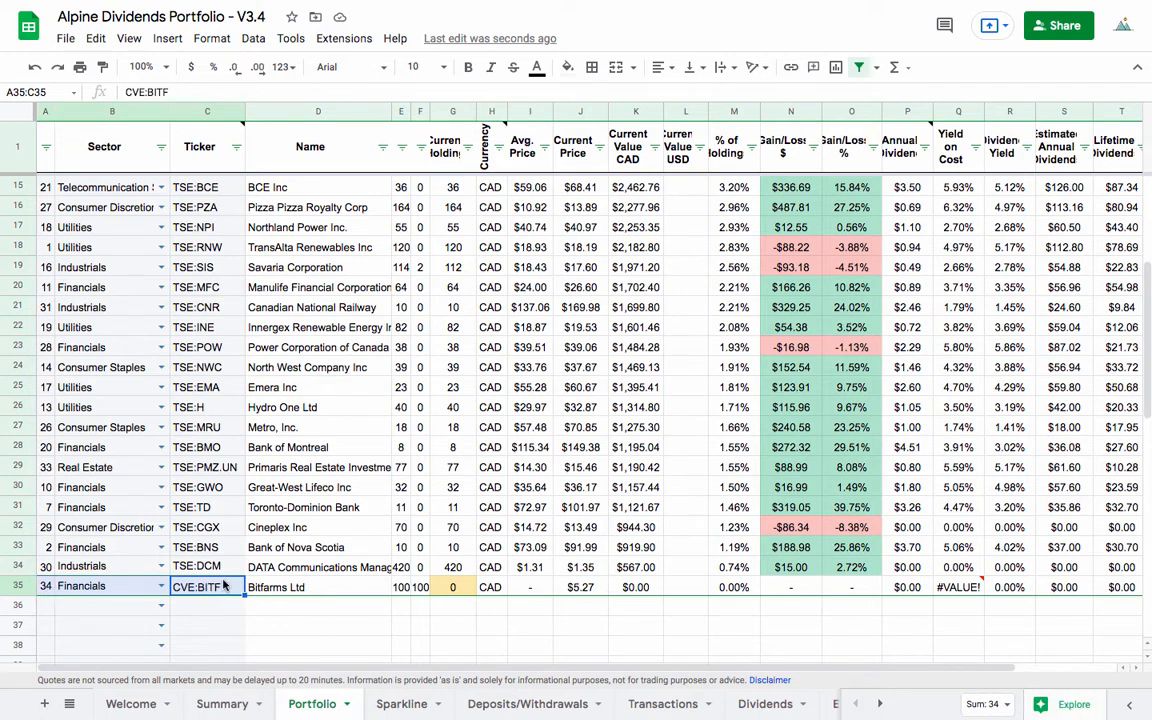
{"action": "key", "text": "Delete"}
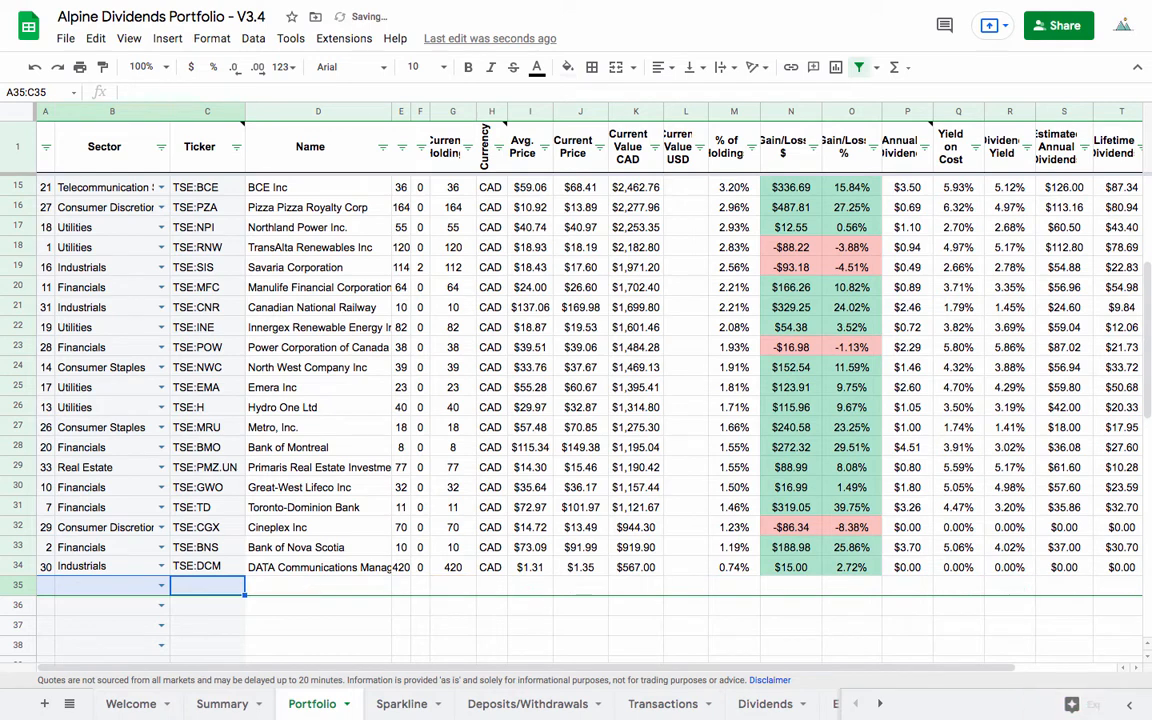
{"action": "key", "text": "Right"}
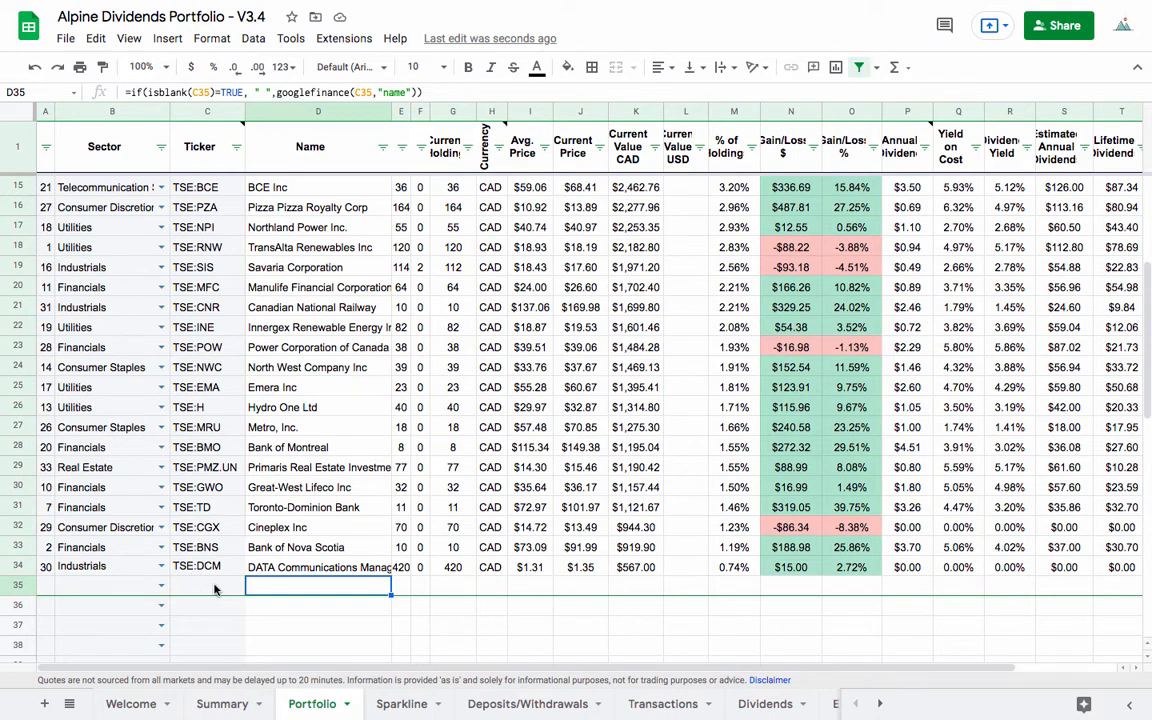
{"action": "left_click", "coordinate": [214, 589]}
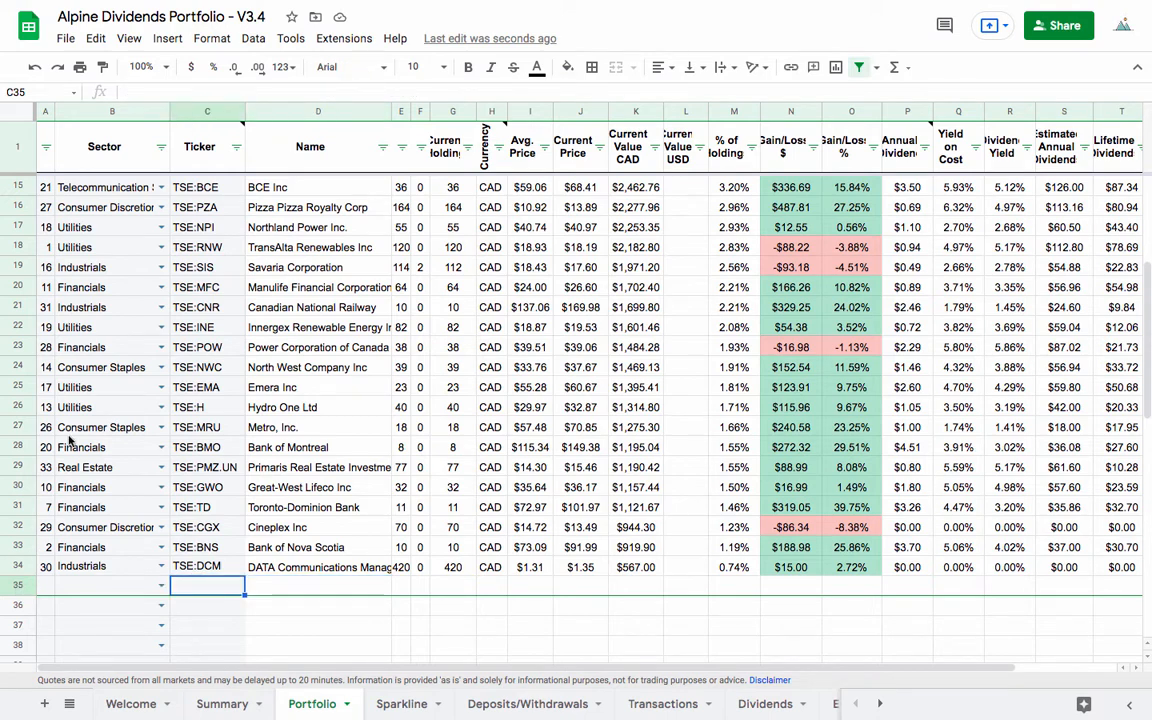
Select the emptied row A35:T35 and check the formula in G36 of the blank row below it.
{"action": "right_click", "coordinate": [18, 585]}
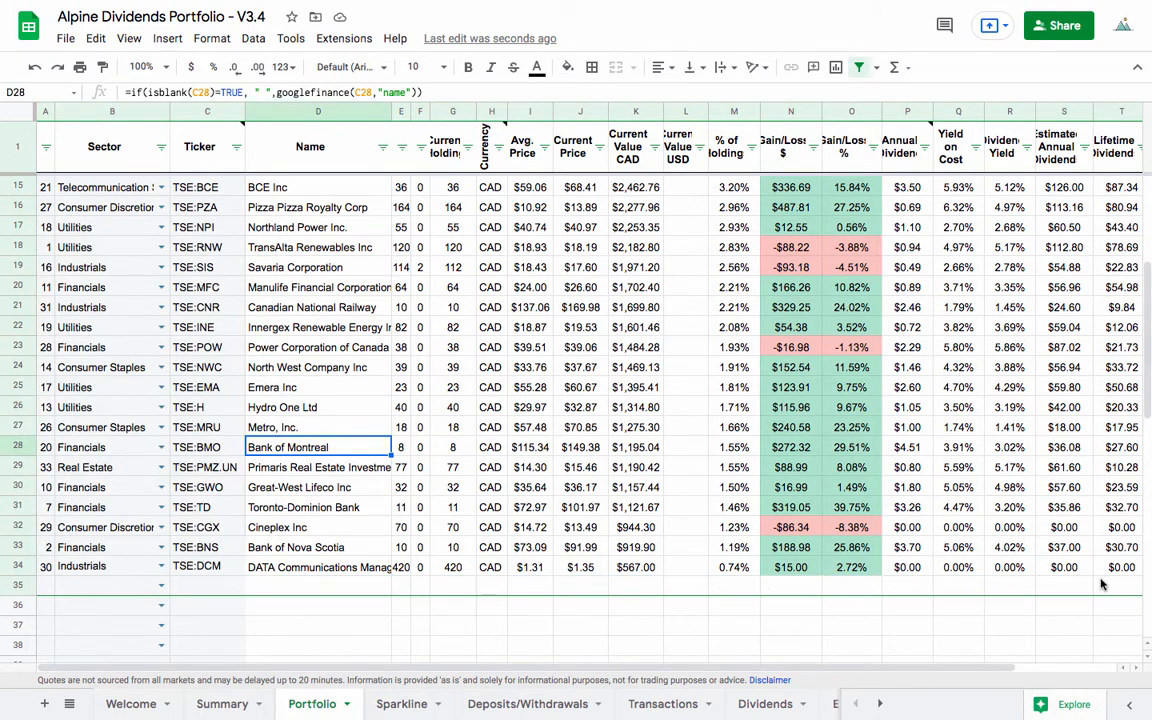
{"action": "left_click_drag", "start_coordinate": [45, 586], "coordinate": [1010, 586]}
{"action": "key", "text": "shift+Right"}
{"action": "key", "text": "shift+Right"}
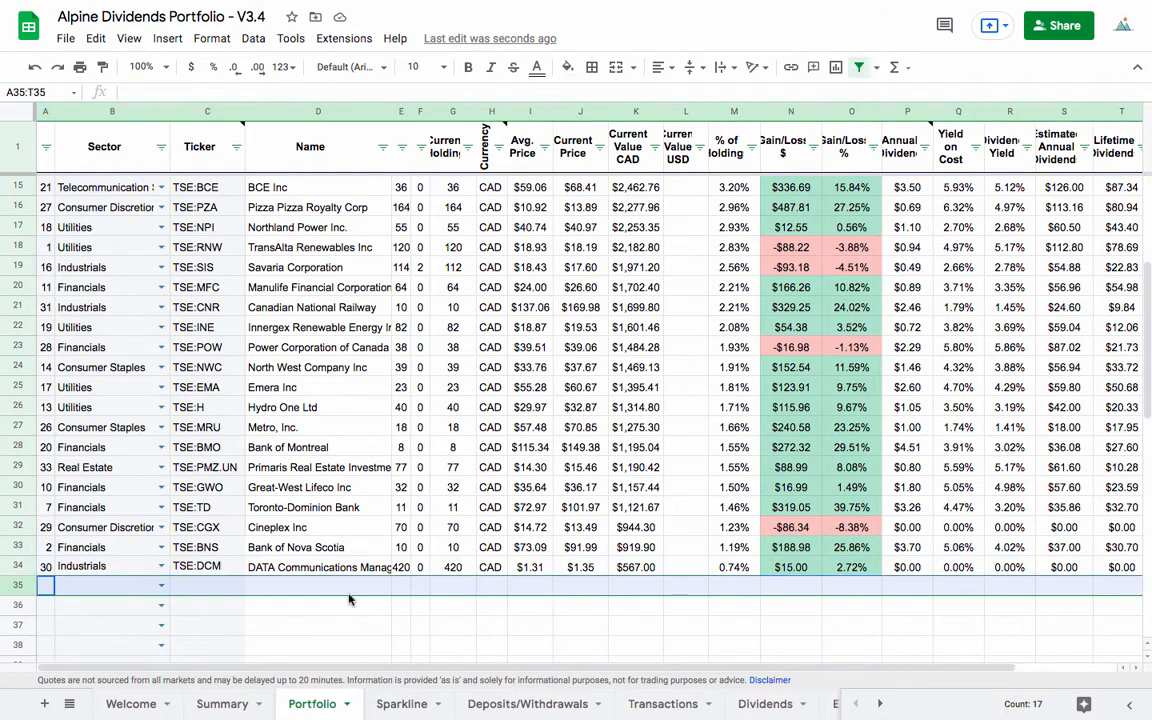
{"action": "left_click", "coordinate": [453, 606]}
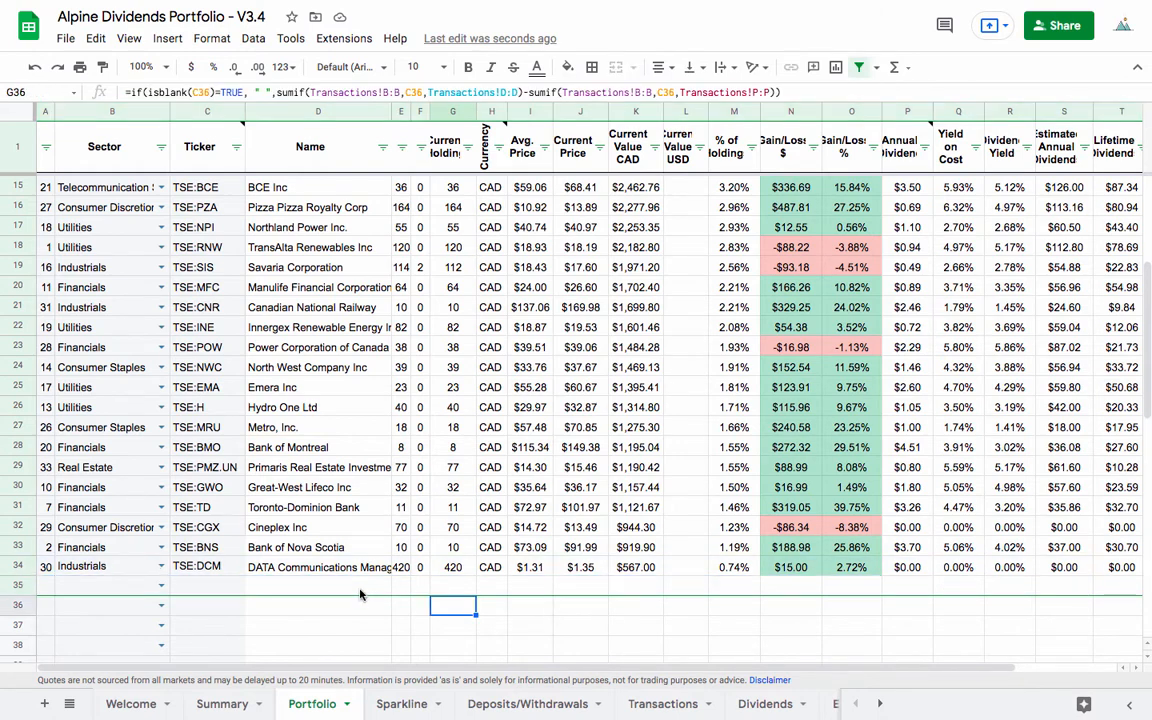
Try clearing the name formula in D35, restore it, and compare it with the name formulas in D34 and D36.
{"action": "left_click", "coordinate": [360, 590]}
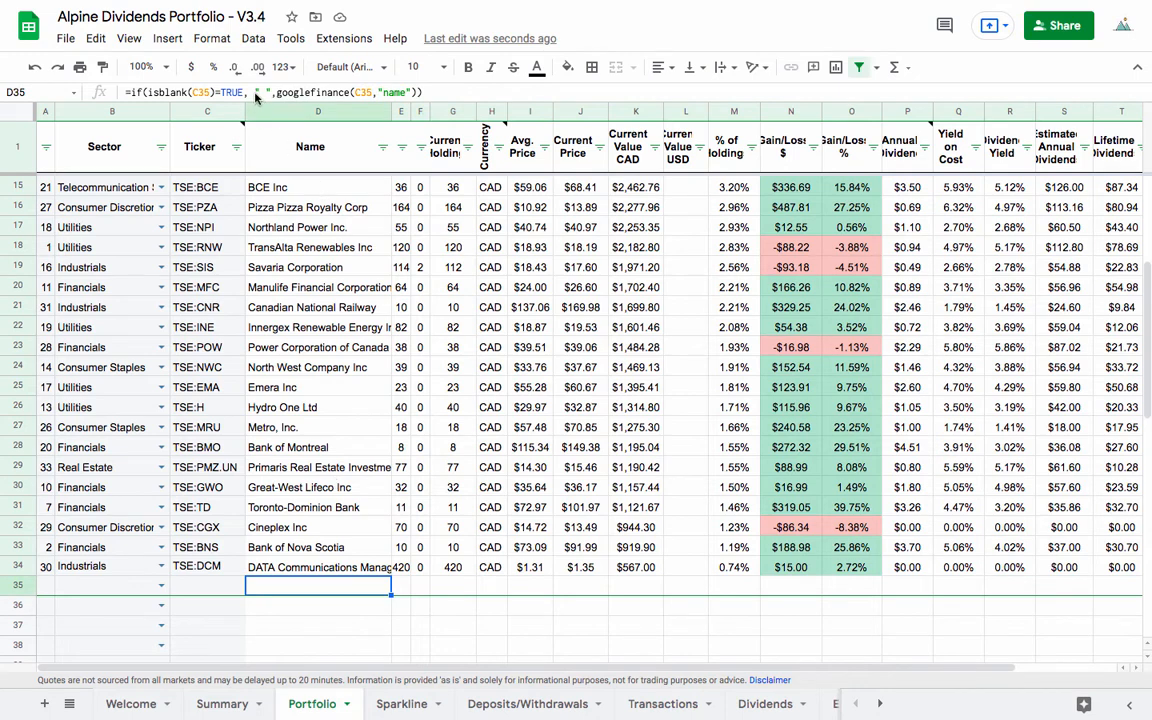
{"action": "key", "text": "Delete"}
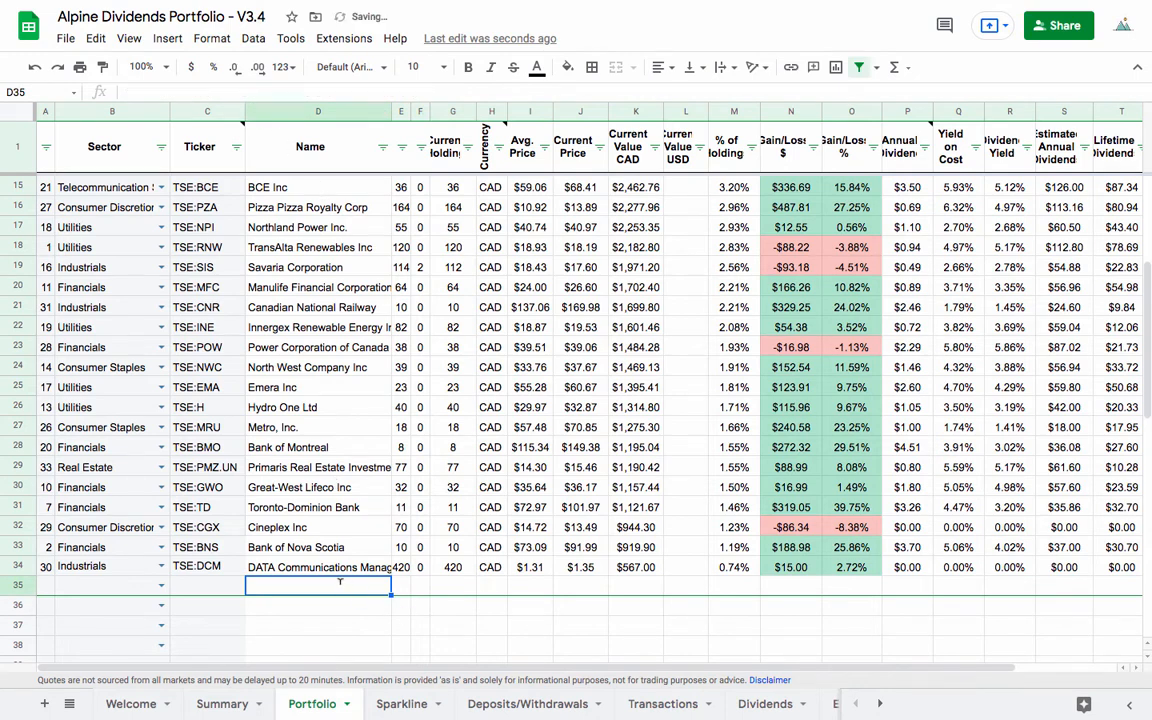
{"action": "left_click", "coordinate": [318, 605]}
{"action": "left_click", "coordinate": [319, 588]}
{"action": "left_click", "coordinate": [321, 576]}
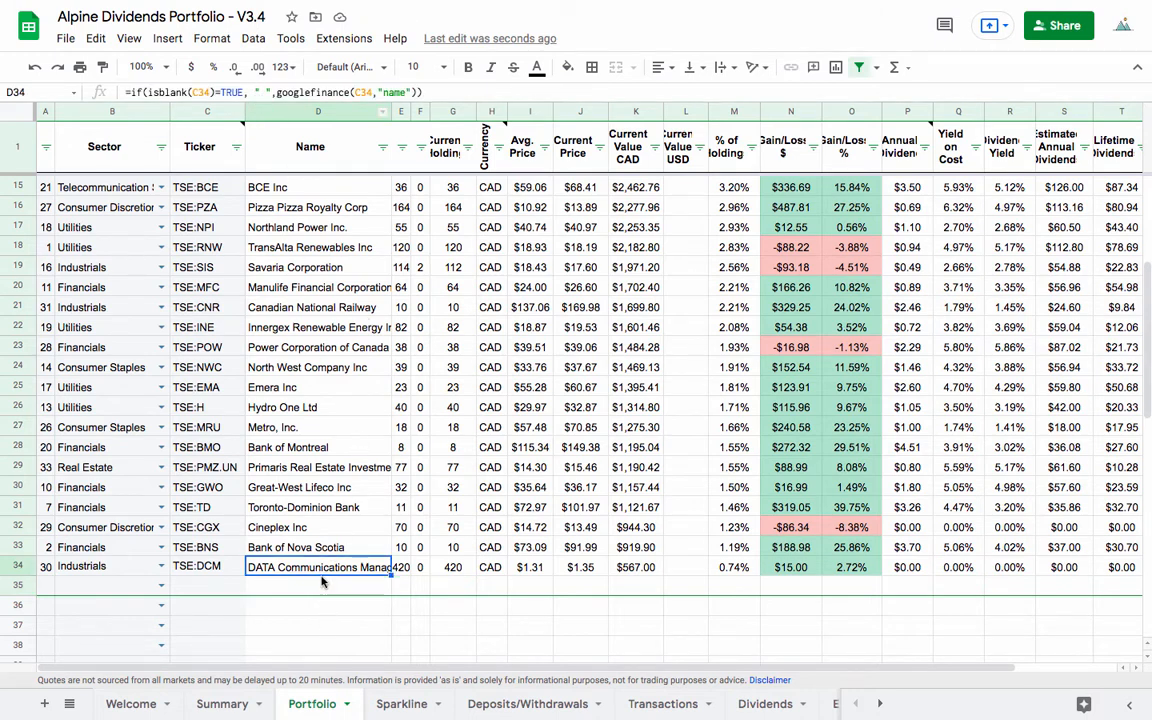
{"action": "left_click", "coordinate": [321, 606]}
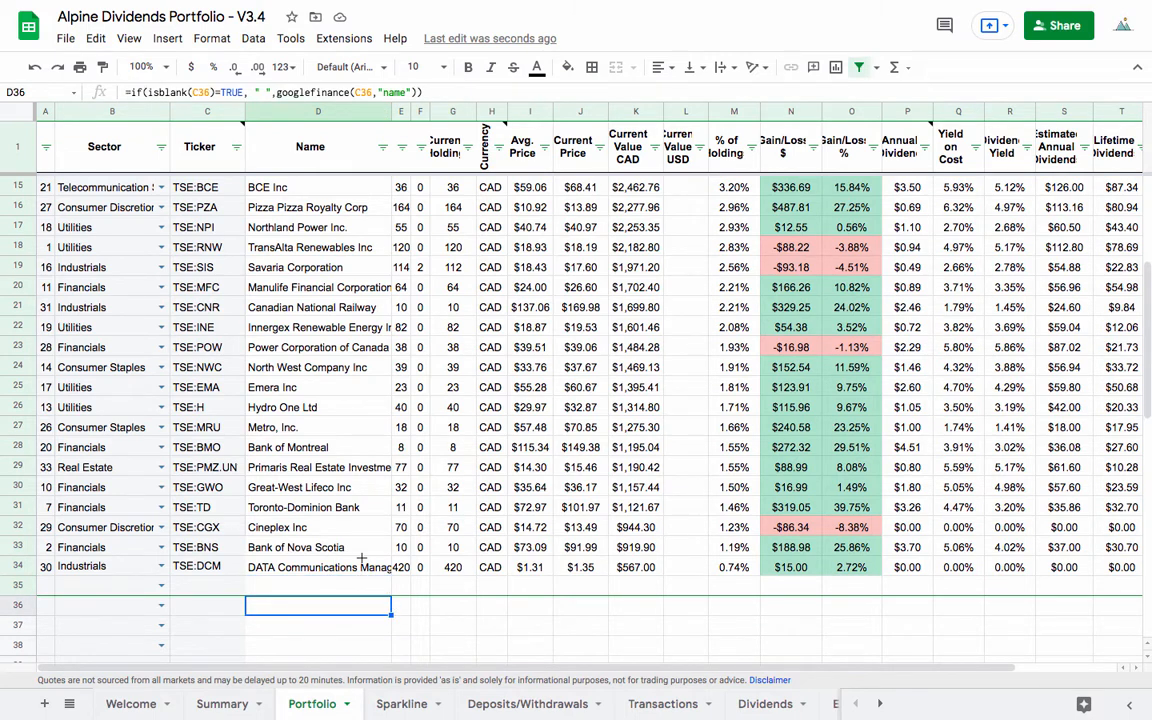
{"action": "left_click", "coordinate": [319, 586]}
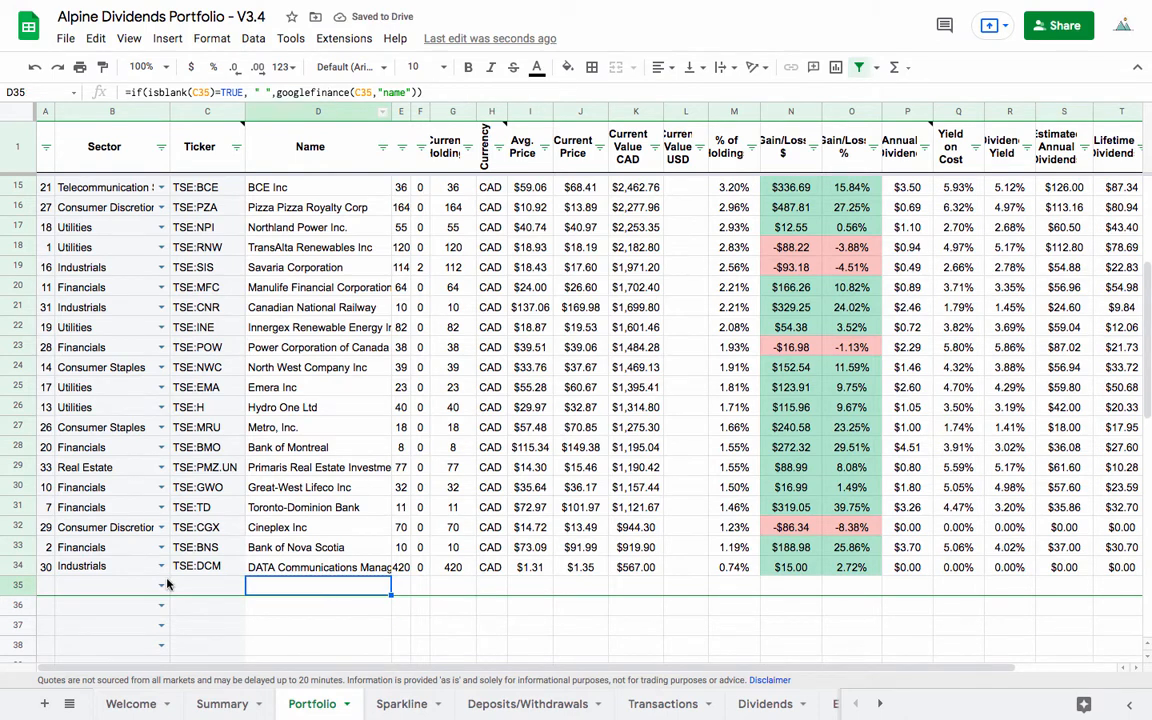
Check the formula in E35 and highlight the manually entered cells A35:C35 of the emptied row.
{"action": "key", "text": "Right"}
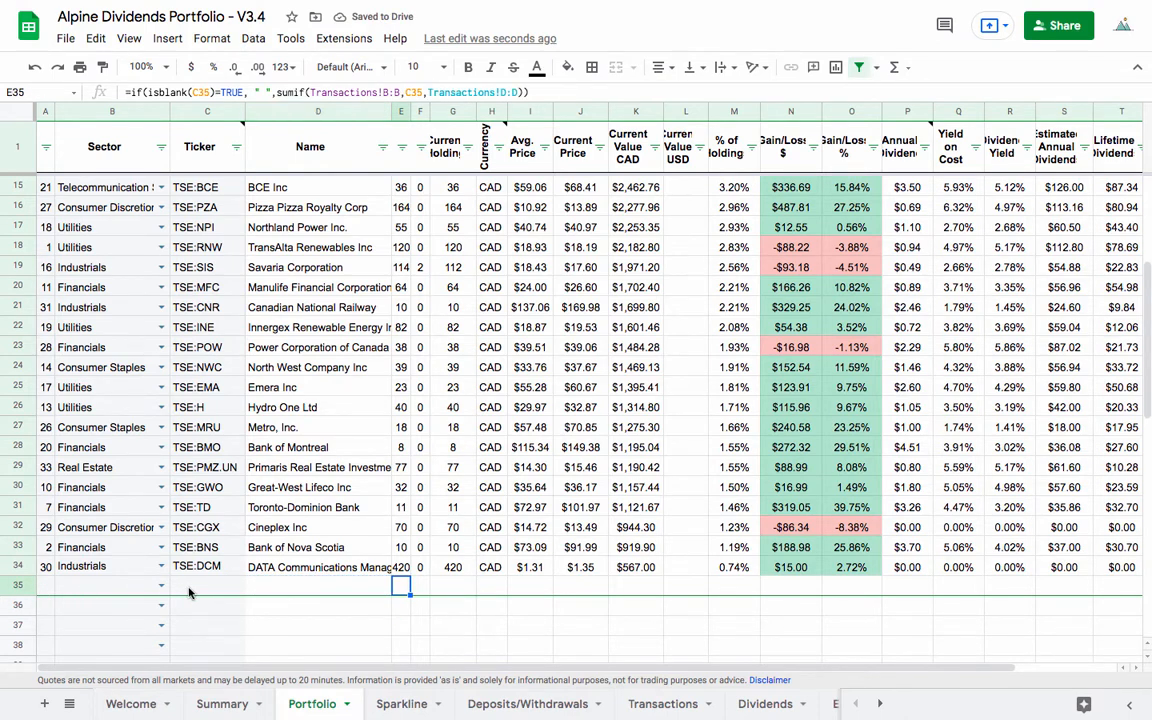
{"action": "key", "text": "super+Left"}
{"action": "key", "text": "super+Left"}
{"action": "key", "text": "shift+Right"}
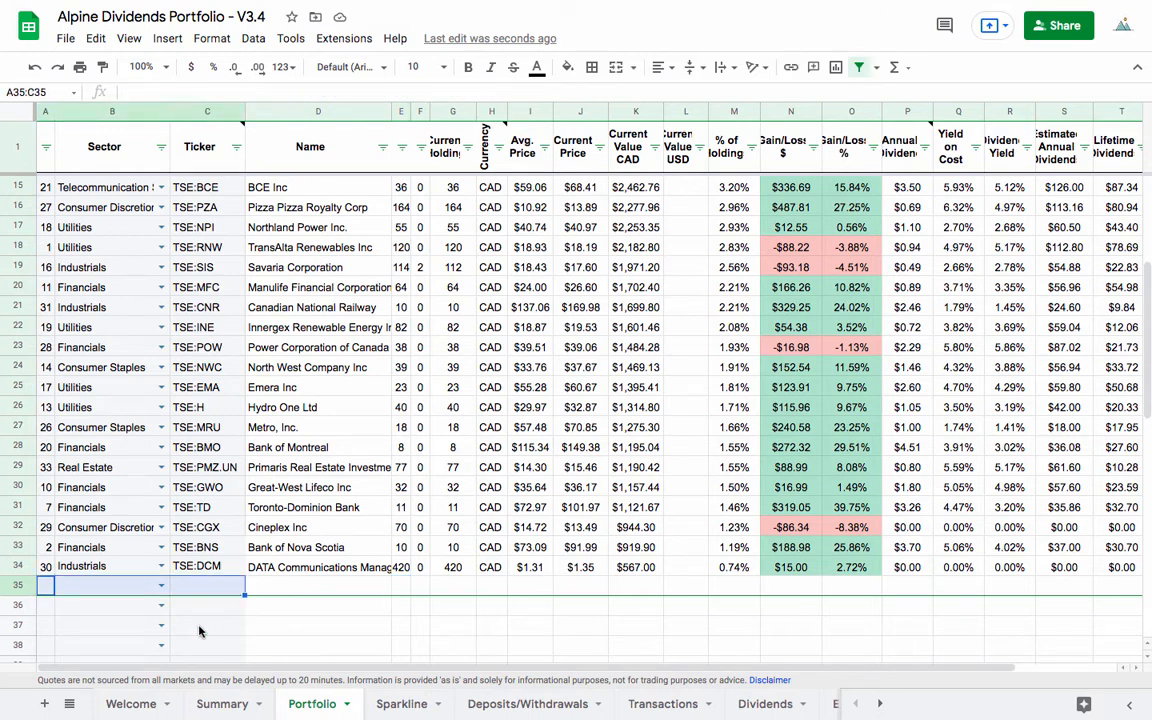
{"action": "left_click", "coordinate": [199, 628]}
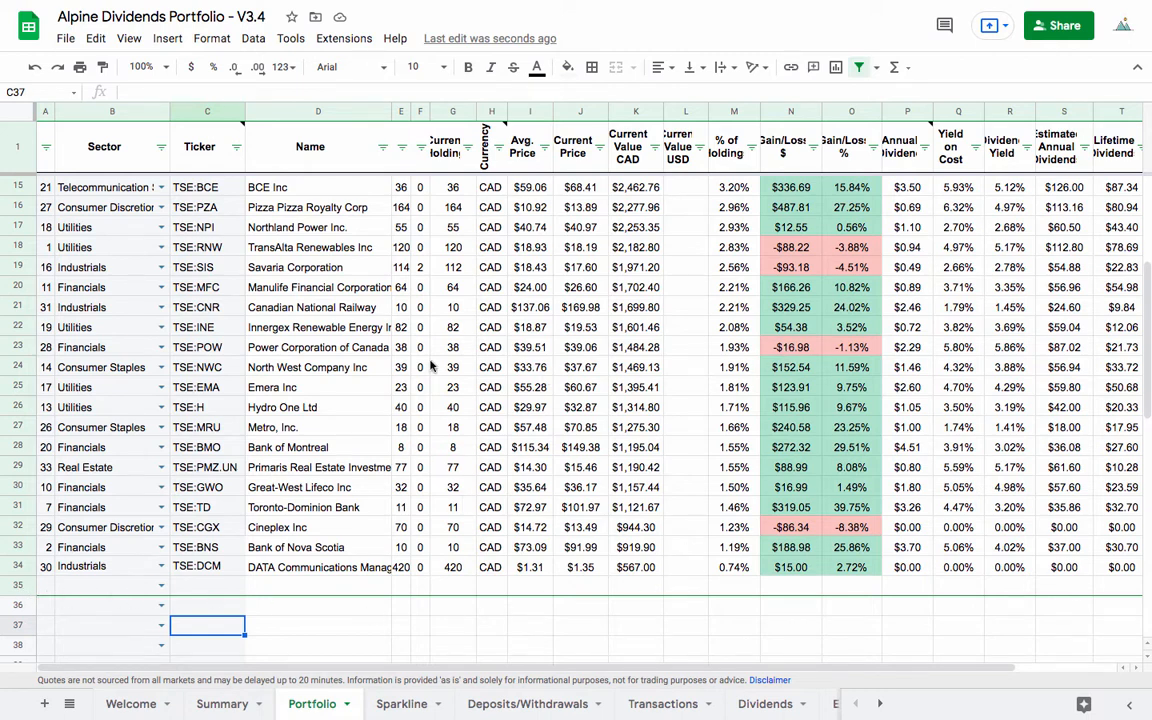
Recreate the filter on the portfolio table for A1:V34 and sort it by Gain/Loss % in descending order.
{"action": "left_click", "coordinate": [490, 447]}
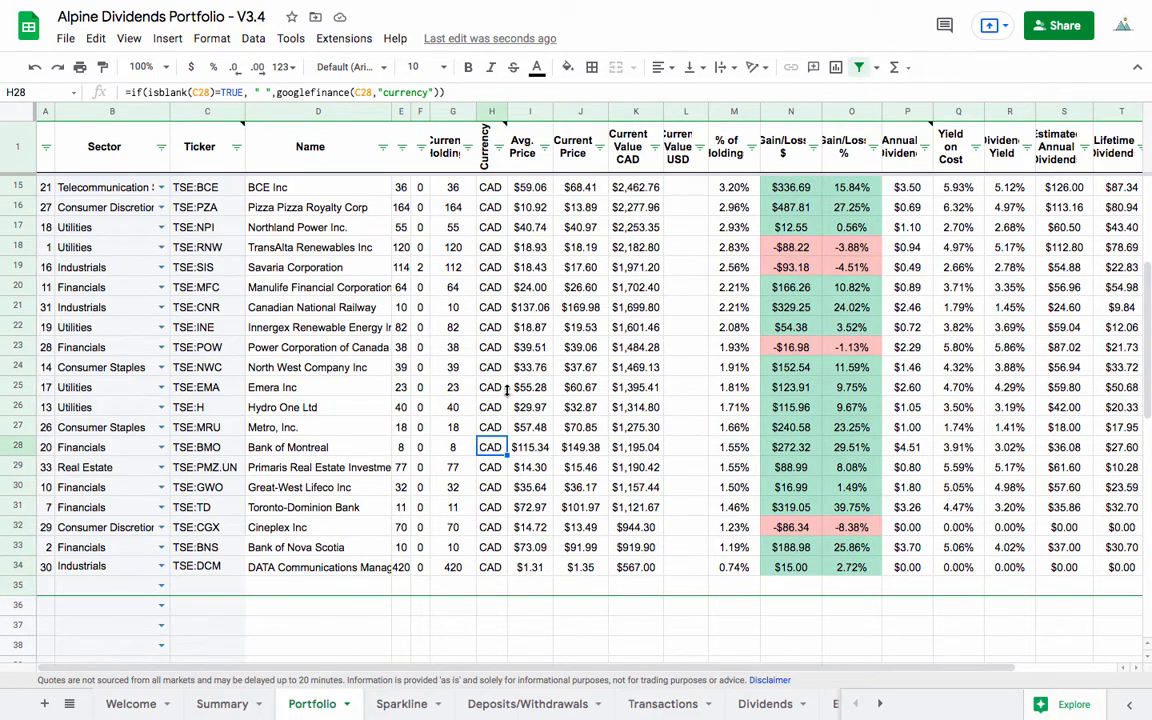
{"action": "left_click", "coordinate": [860, 67]}
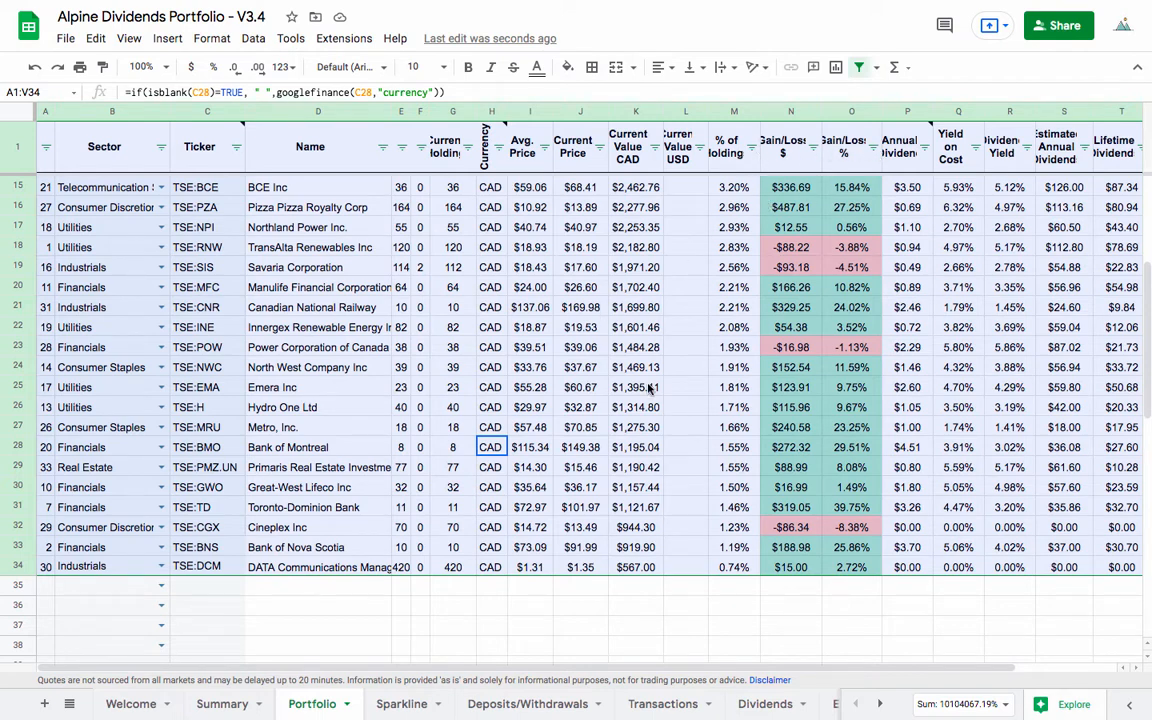
{"action": "left_click", "coordinate": [873, 147]}
{"action": "left_click", "coordinate": [775, 197]}
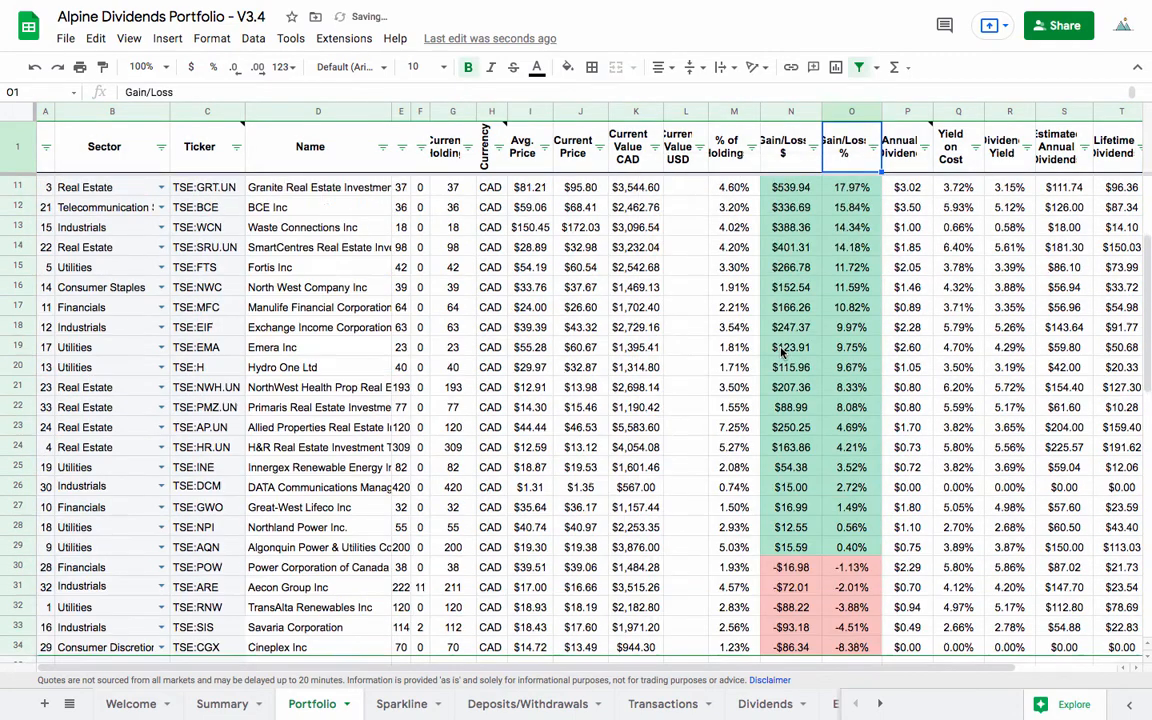
{"action": "scroll", "coordinate": [782, 352], "scroll_direction": "up", "scroll_amount": 2}
{"action": "scroll", "coordinate": [320, 492], "scroll_direction": "down", "scroll_amount": 2}
{"action": "scroll", "coordinate": [320, 492], "scroll_direction": "down", "scroll_amount": 2}
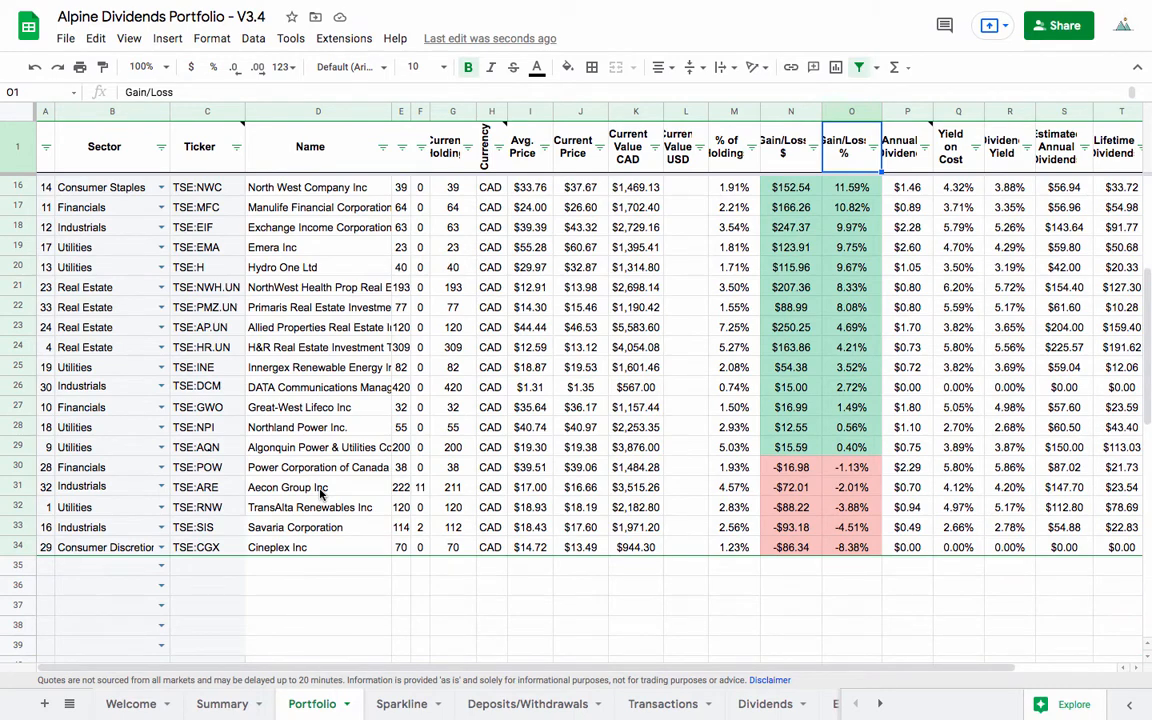
{"action": "scroll", "coordinate": [320, 492], "scroll_direction": "up", "scroll_amount": 5}
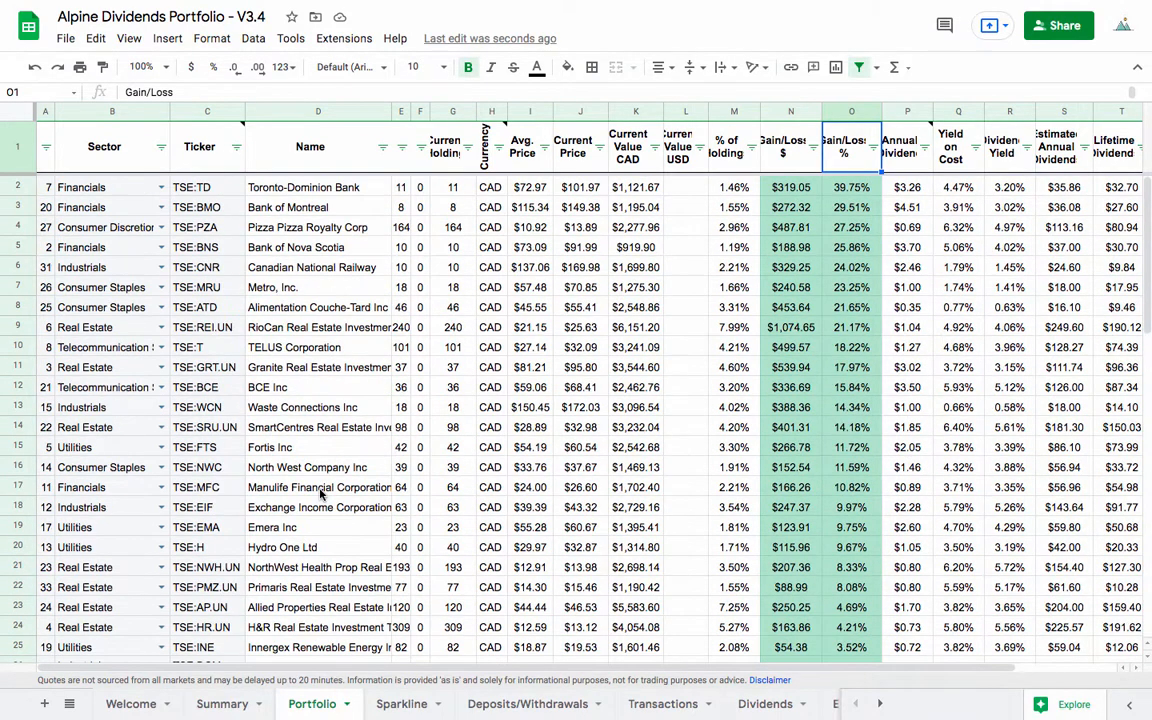